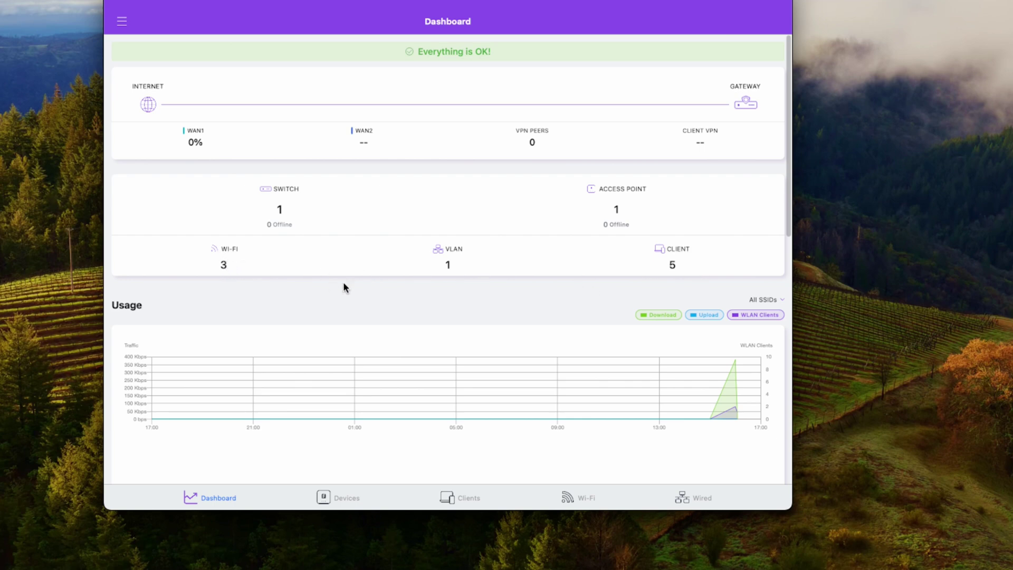
pyautogui.scroll(-5, 428, 294)
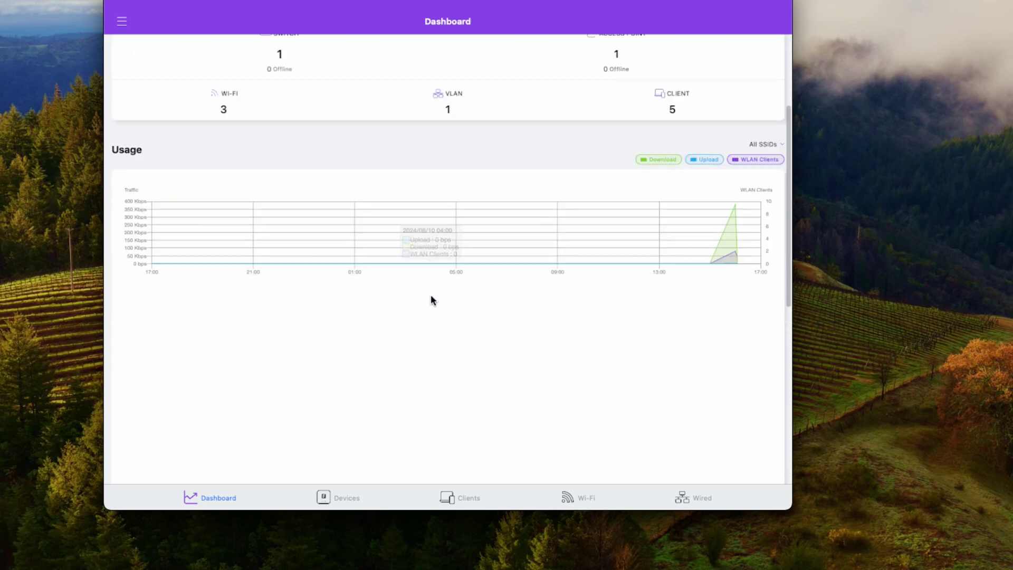
pyautogui.scroll(-4, 553, 333)
pyautogui.scroll(-6, 552, 332)
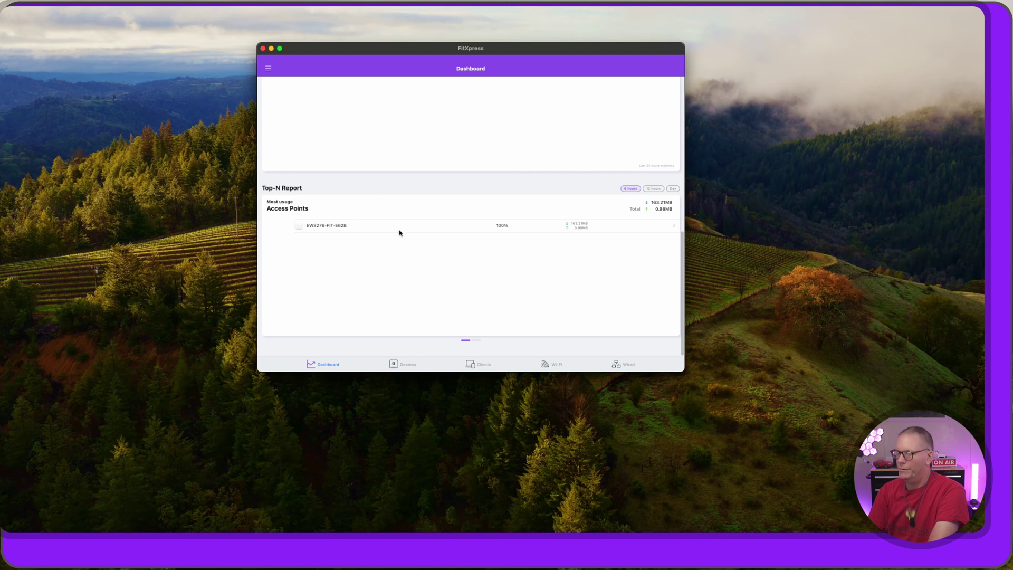
pyautogui.scroll(5, 363, 167)
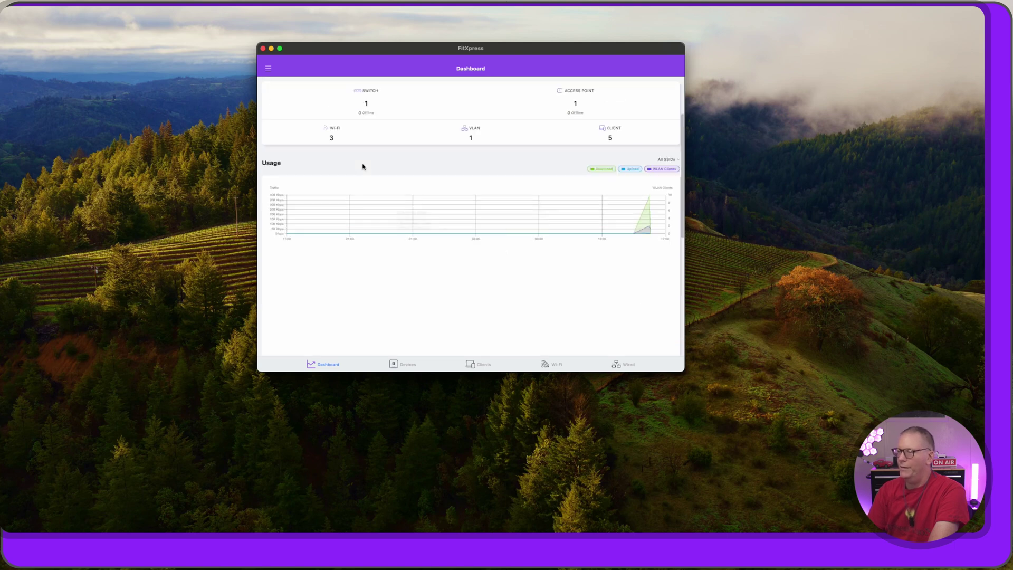
# View the Companies & Networks list for the home network, then bring the navigation menu back up
pyautogui.click(269, 69)
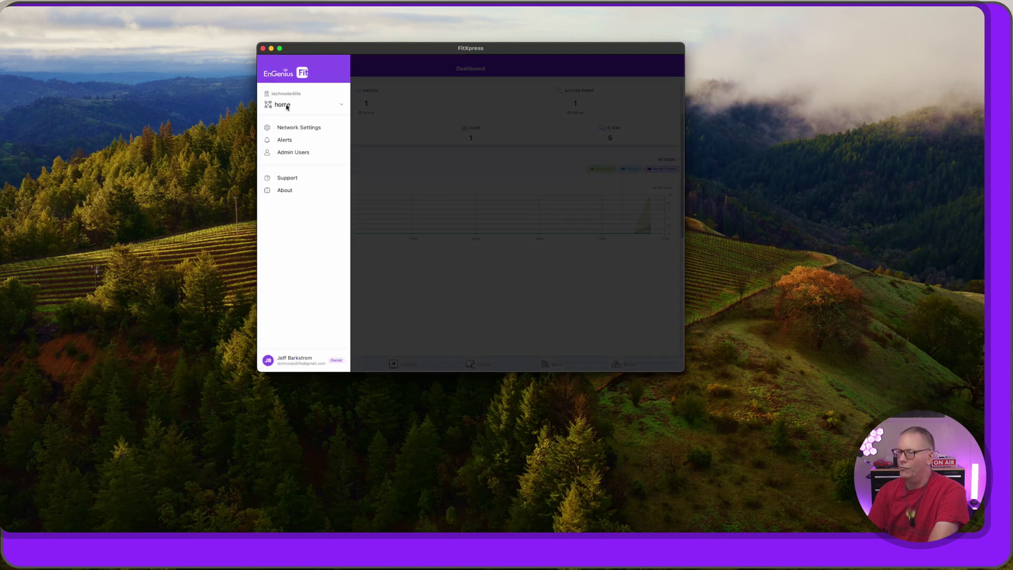
pyautogui.click(287, 106)
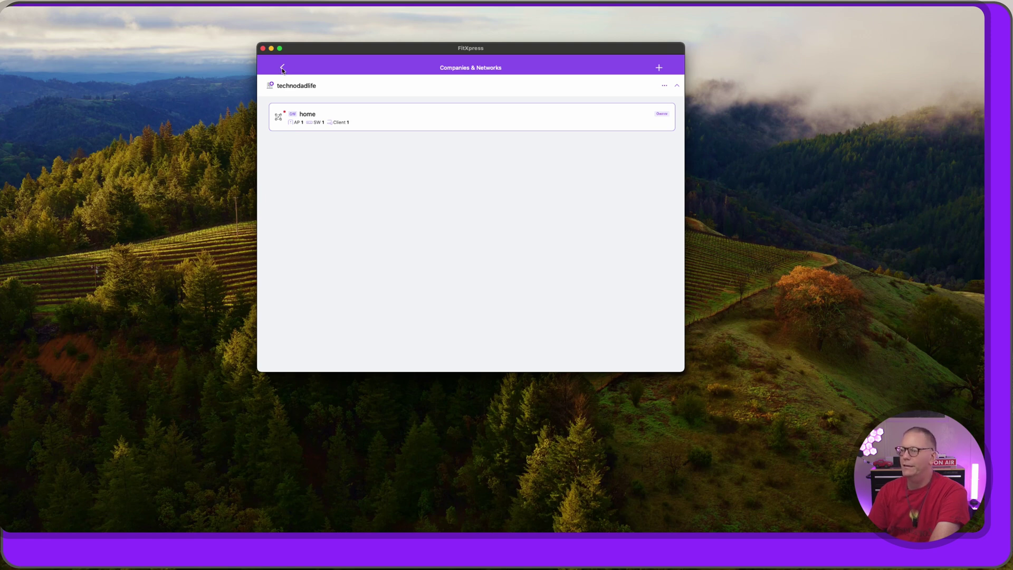
pyautogui.click(282, 68)
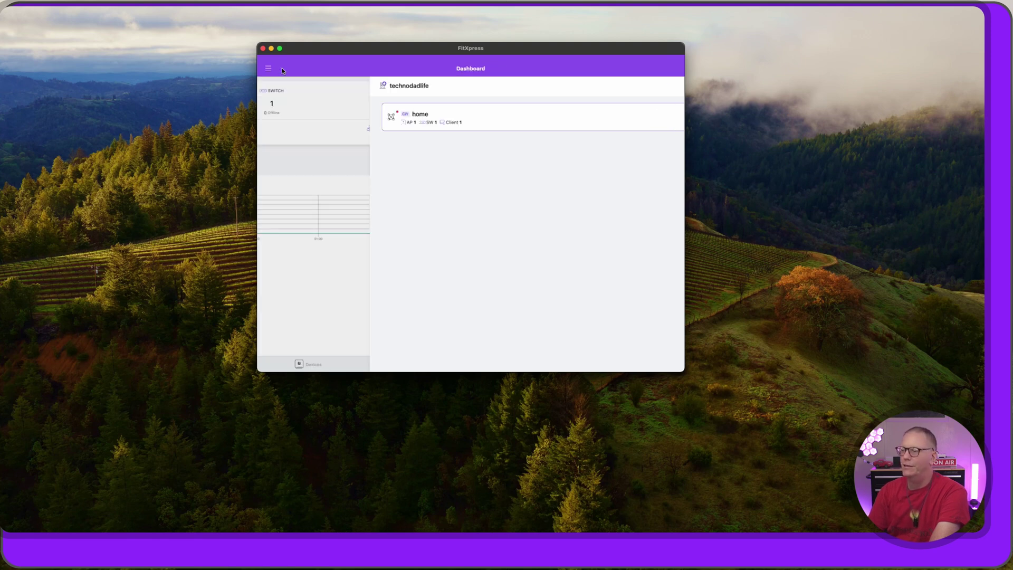
pyautogui.click(269, 70)
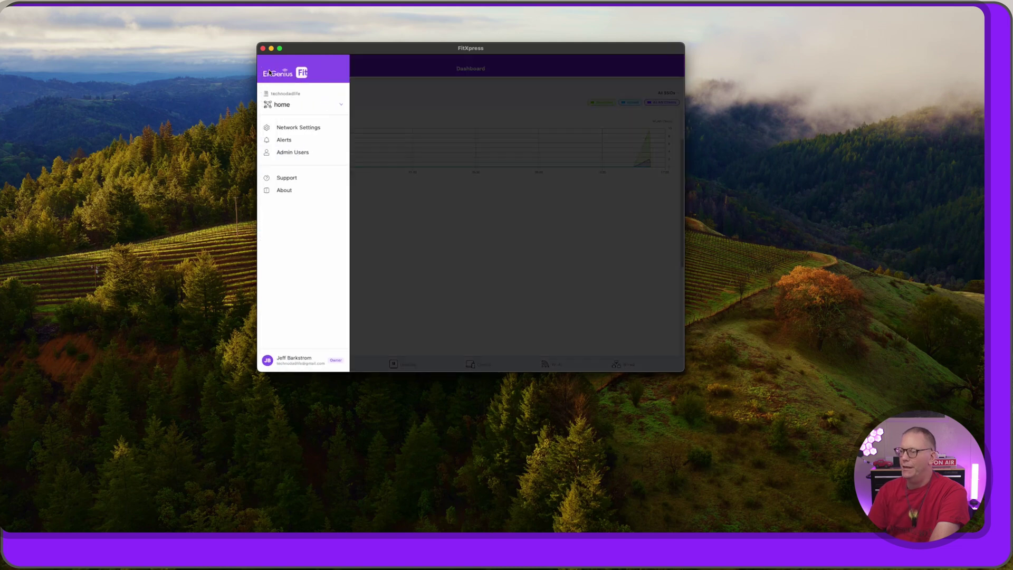
# Look through the home network's Network Settings, Alerts and Support pages, ending on About
pyautogui.click(289, 129)
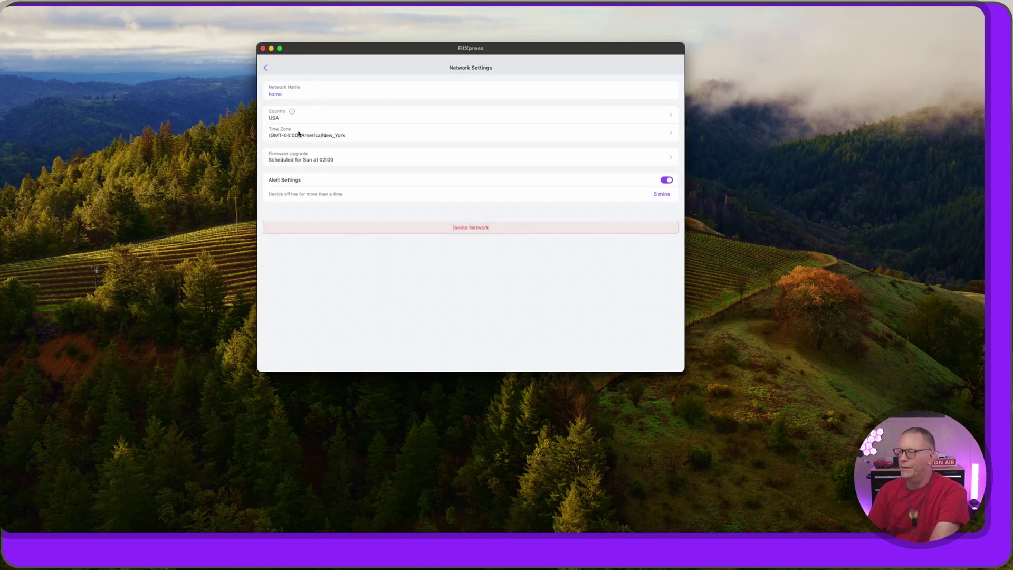
pyautogui.click(265, 69)
pyautogui.click(267, 72)
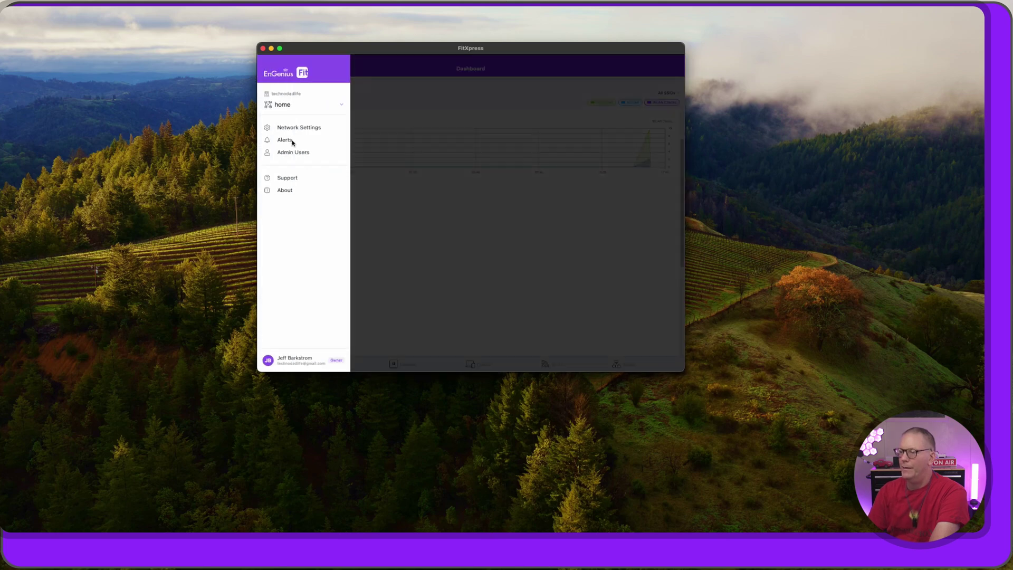
pyautogui.click(286, 141)
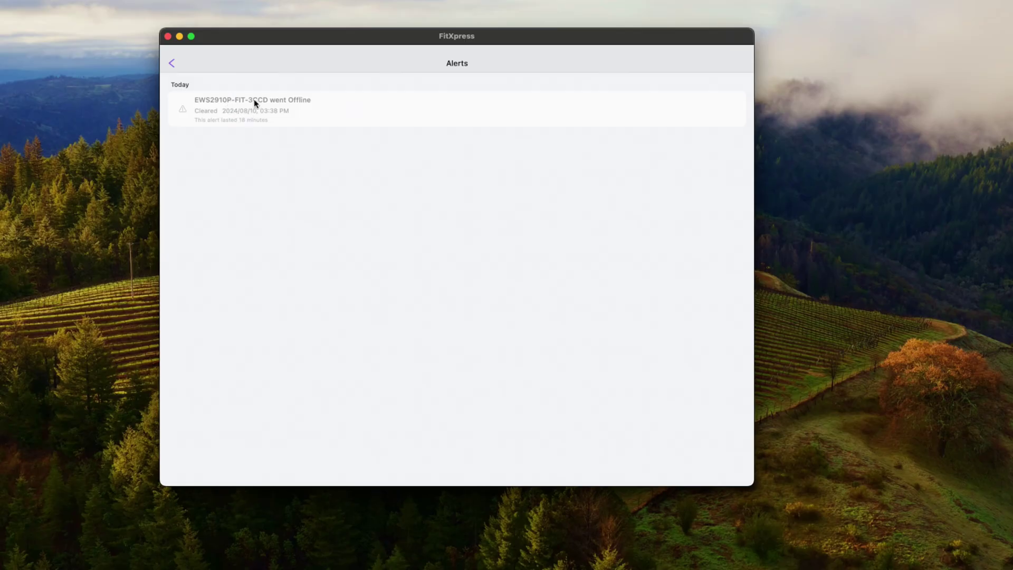
pyautogui.click(171, 63)
pyautogui.click(175, 64)
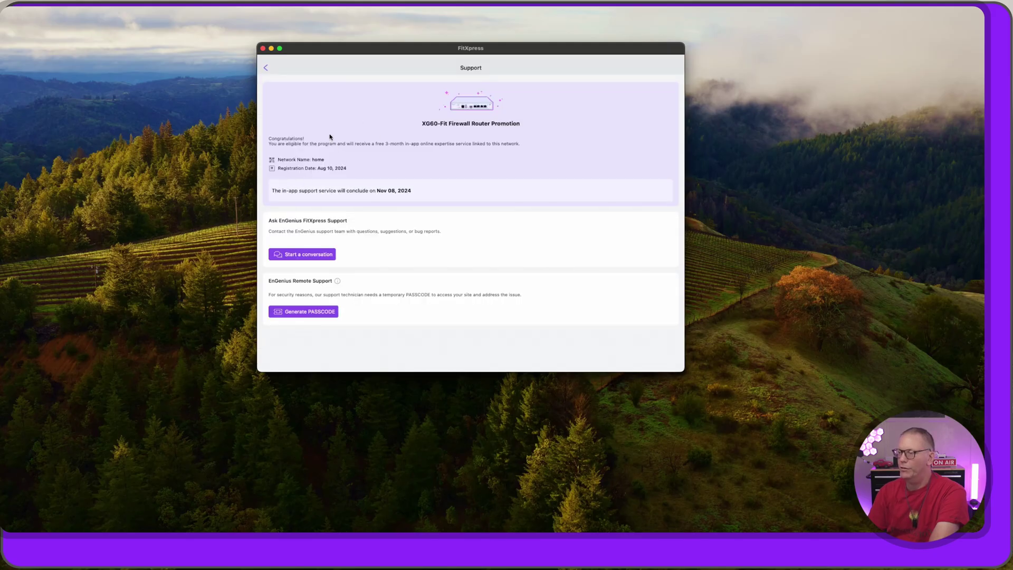
pyautogui.click(265, 67)
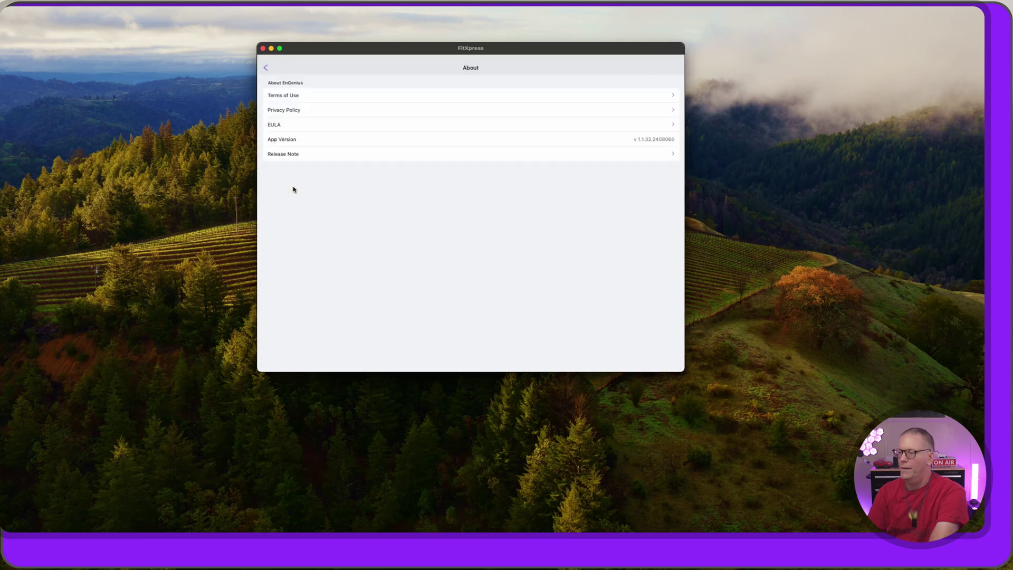
# Open the XG60-FIT-11BA gateway's details from the Devices list
pyautogui.click(266, 68)
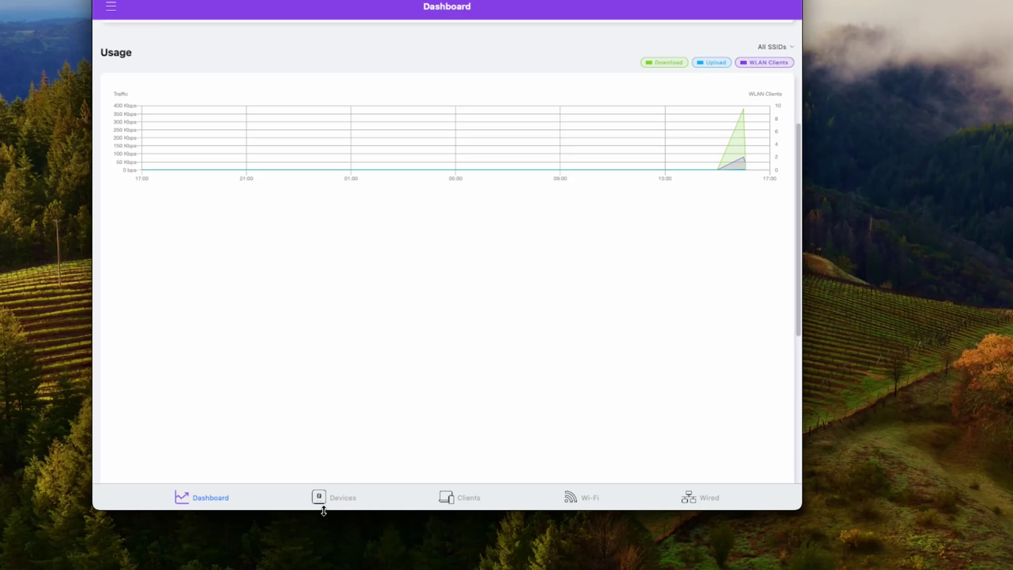
pyautogui.click(335, 494)
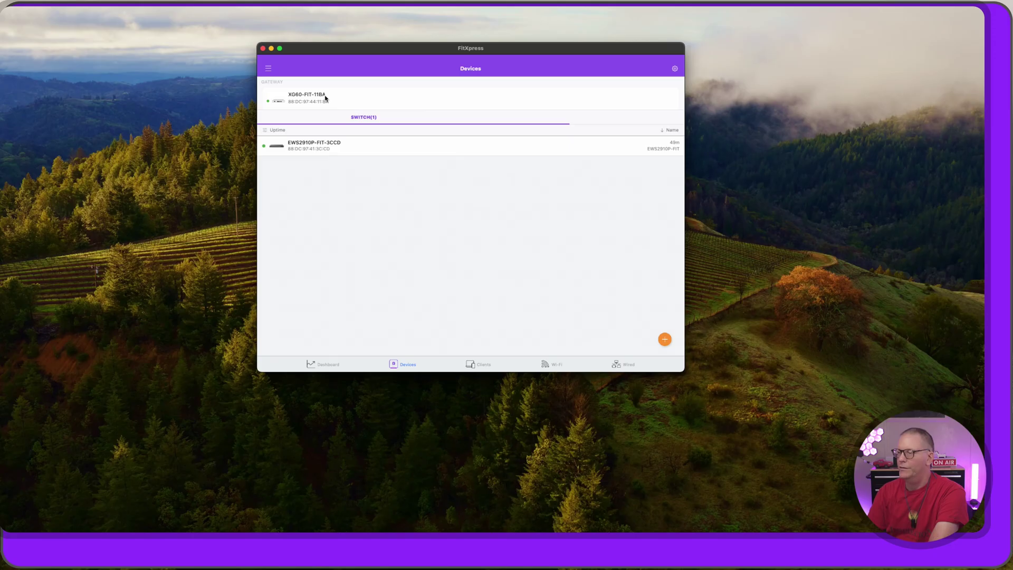
pyautogui.click(325, 97)
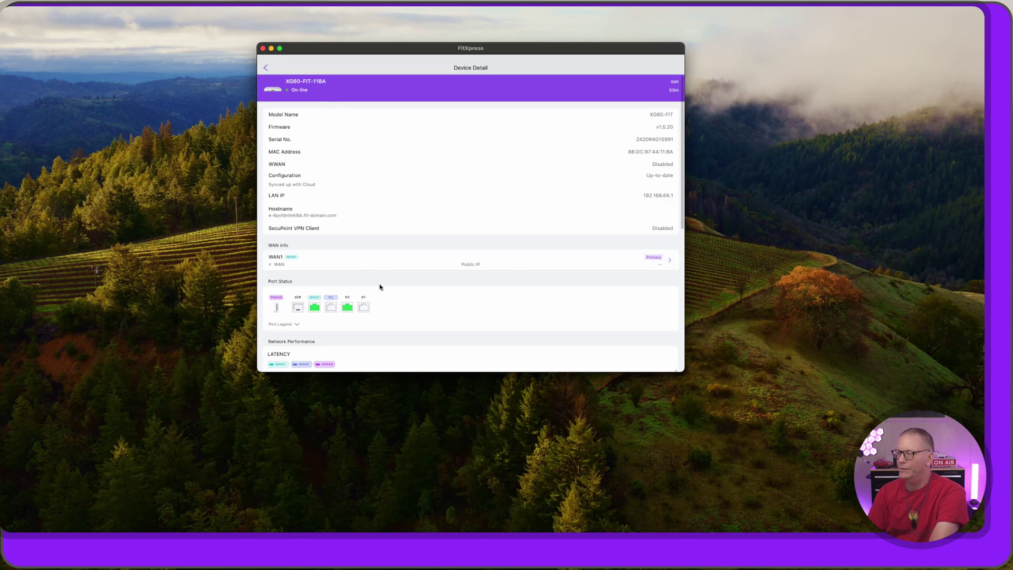
pyautogui.scroll(-5, 414, 270)
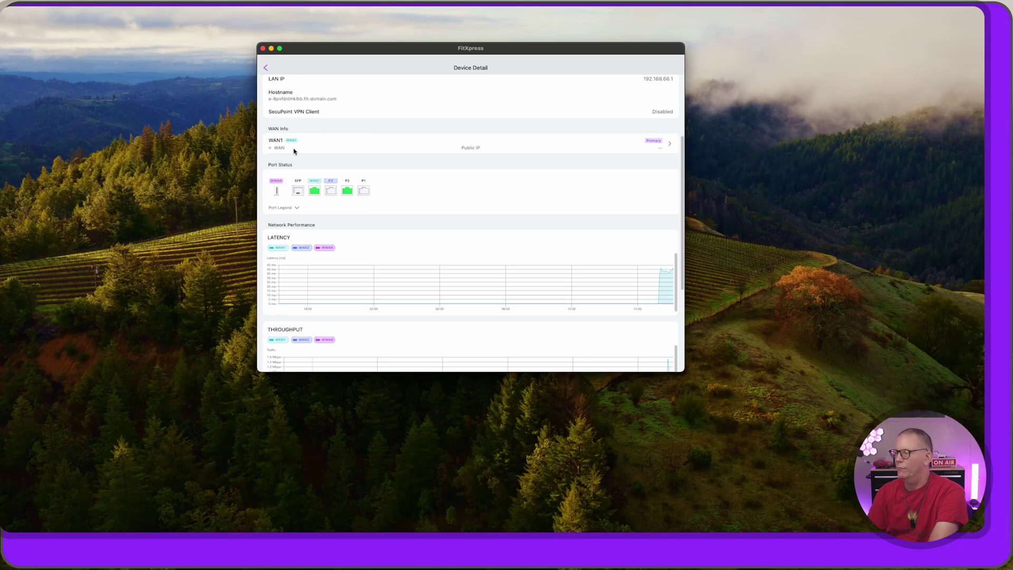
# Check the gateway's WAN1 connection and port colour legend, then return to Devices
pyautogui.click(295, 150)
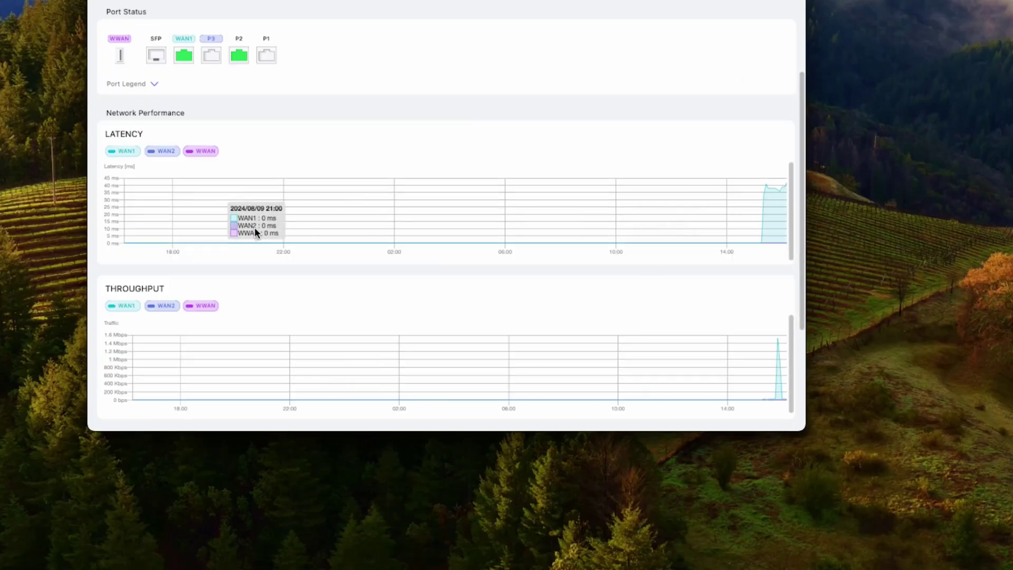
pyautogui.click(155, 84)
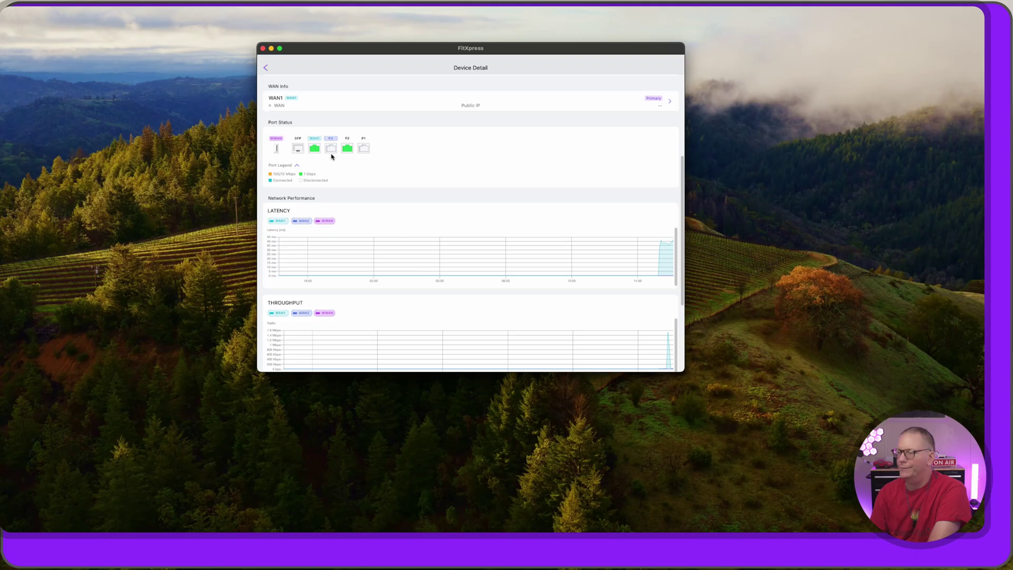
pyautogui.press('super+bracketleft')
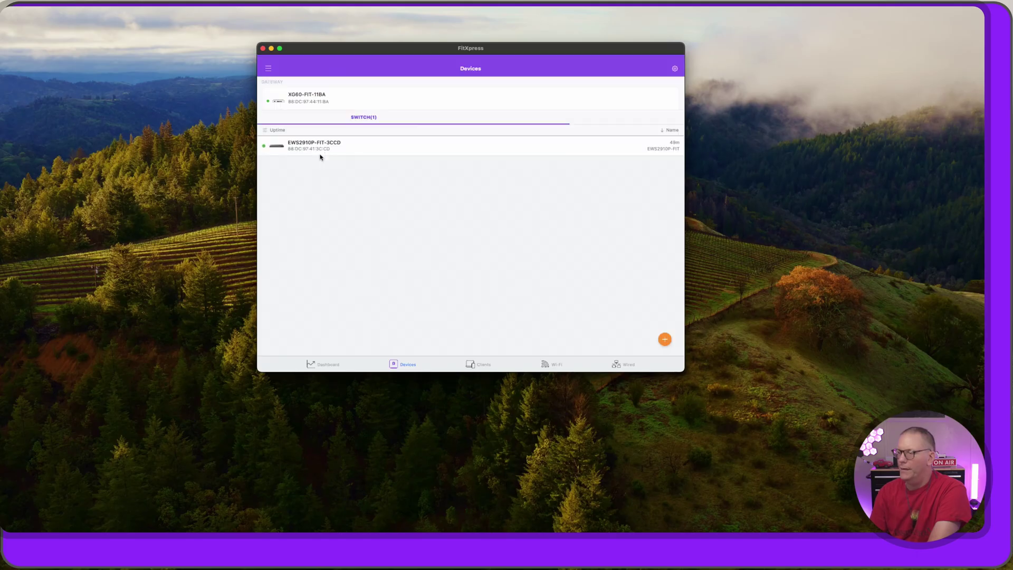
# Open the EWS2910P-FIT-3CCD switch's Device Detail and scroll down to its Tools
pyautogui.click(333, 147)
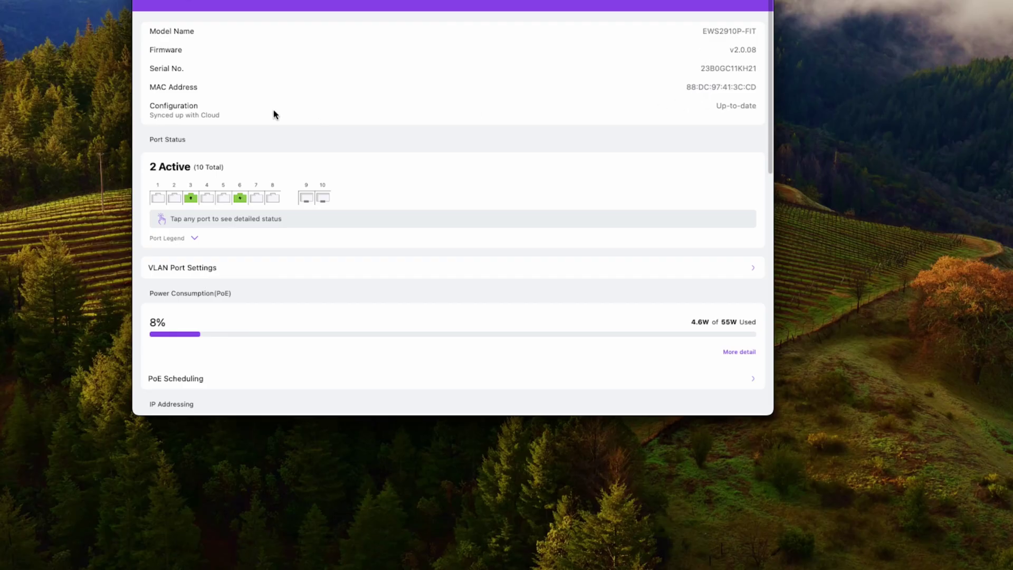
pyautogui.scroll(-5, 276, 111)
pyautogui.scroll(-1, 207, 104)
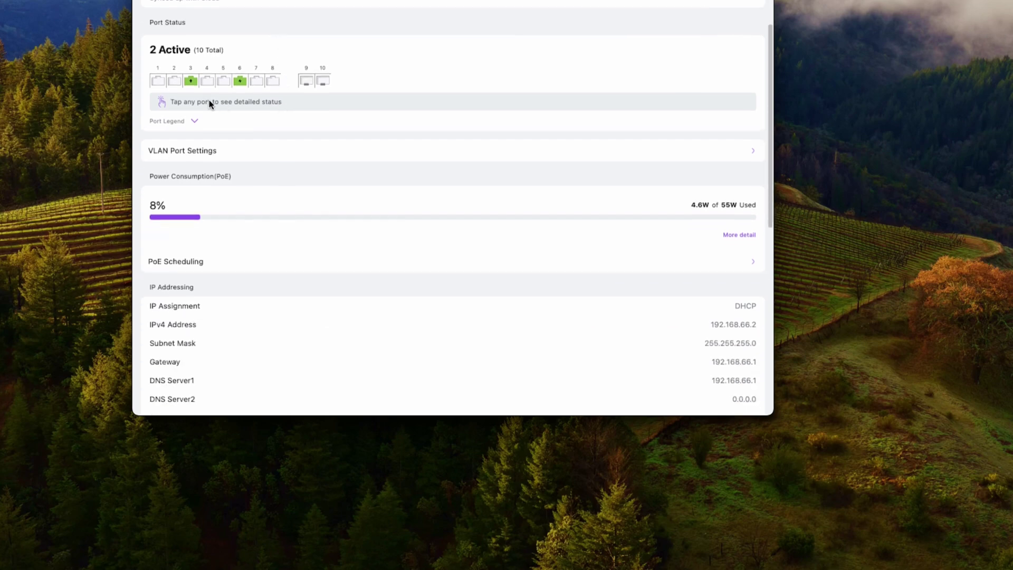
pyautogui.scroll(-12, 306, 105)
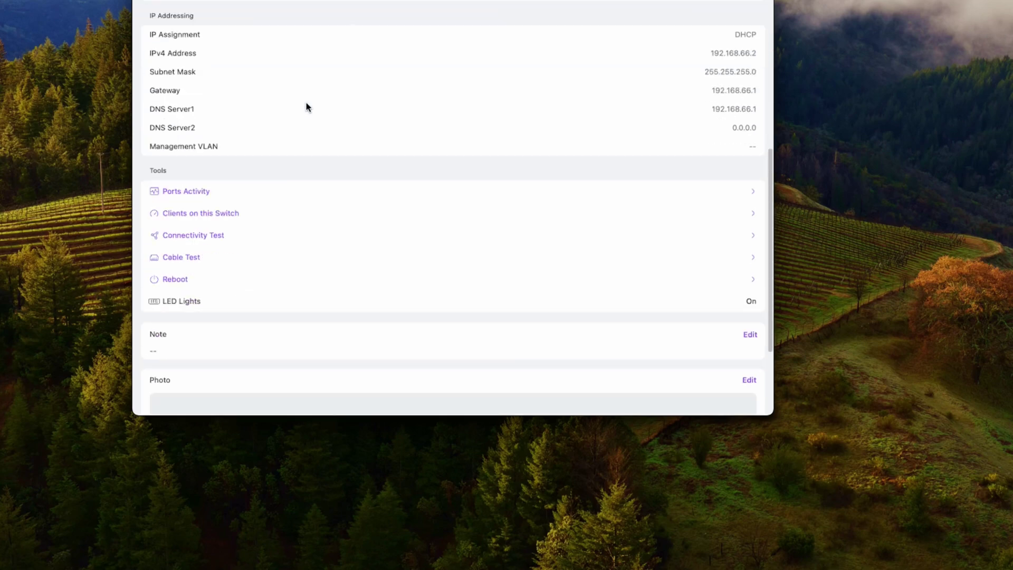
pyautogui.scroll(-4, 306, 107)
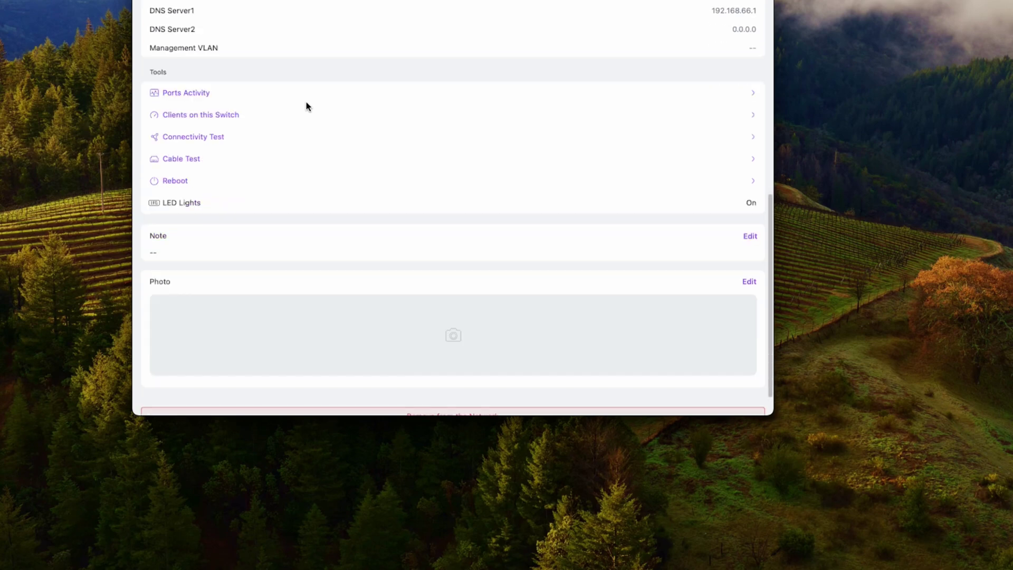
# Monitor switch ports 3 and 6, then run the connectivity test (Google 130 ms, Twitter 50 ms)
pyautogui.click(187, 93)
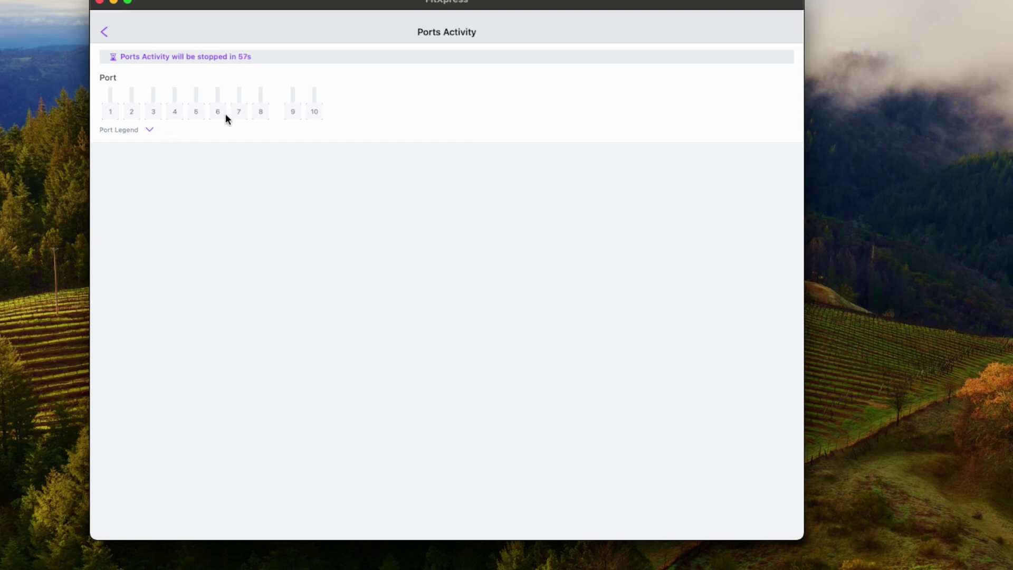
pyautogui.click(152, 112)
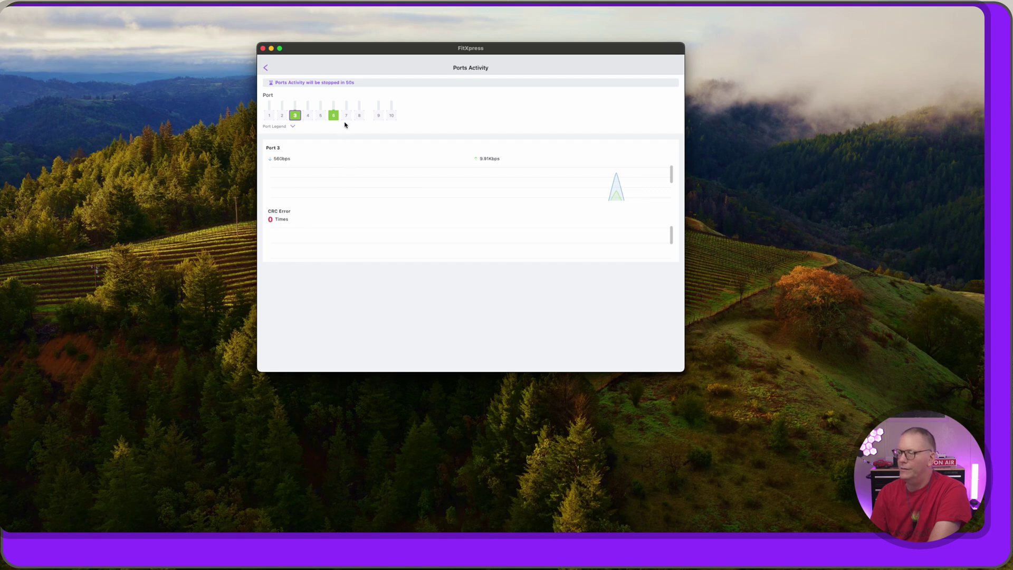
pyautogui.click(334, 116)
pyautogui.click(266, 69)
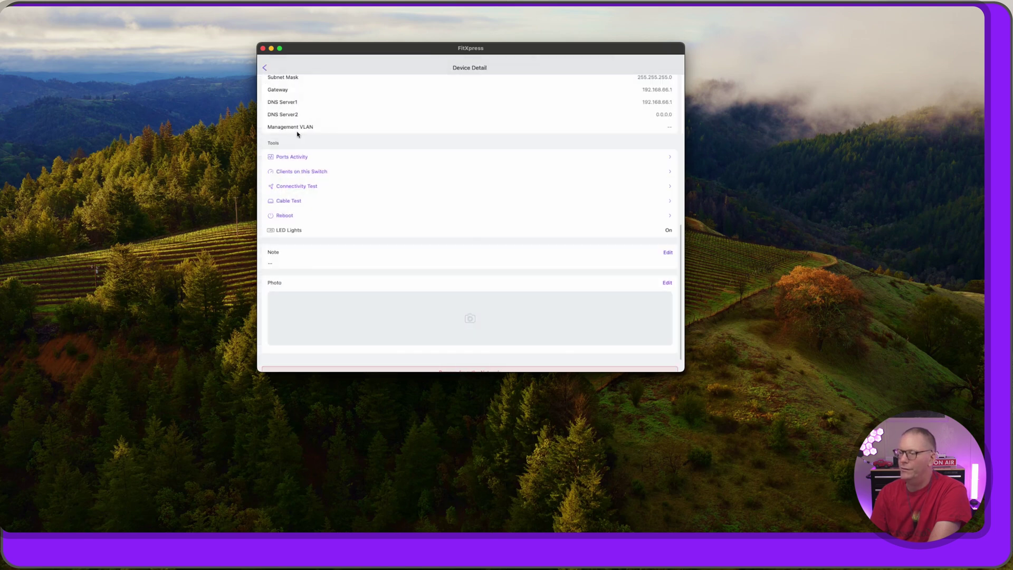
pyautogui.click(299, 187)
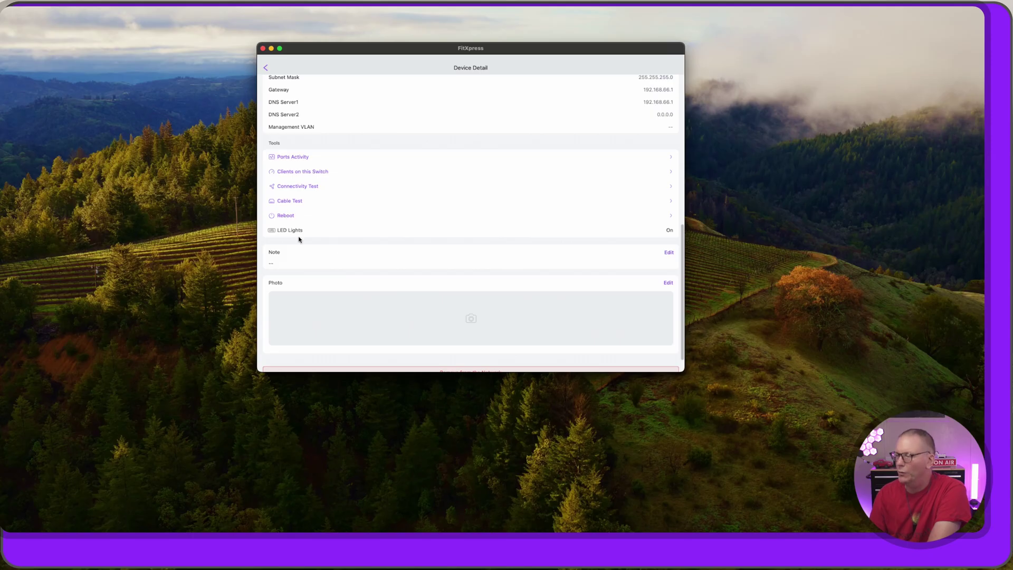
pyautogui.scroll(-2, 343, 223)
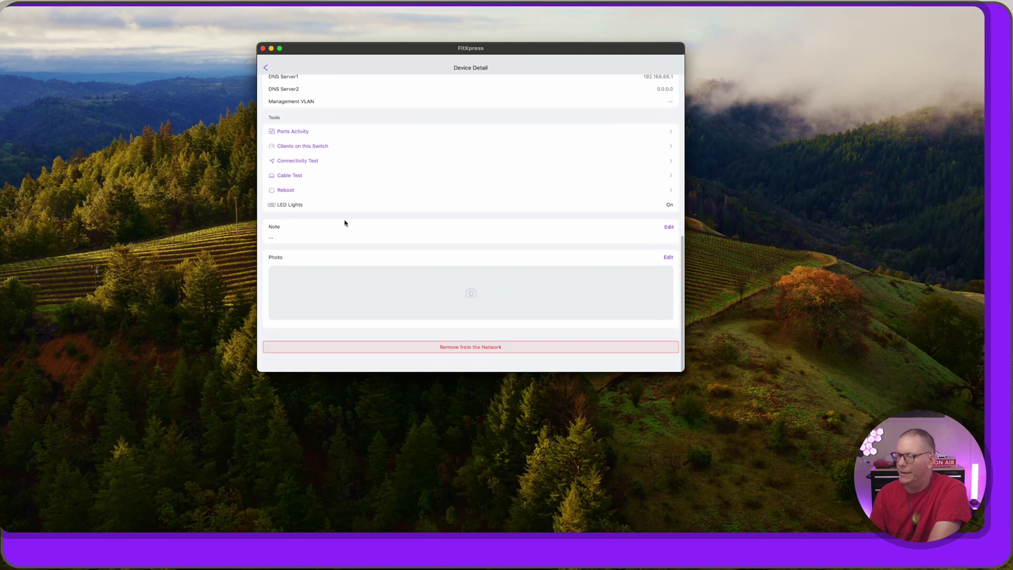
# Open the EWS276-FIT-E62B access point's details from the Access Point list
pyautogui.click(265, 68)
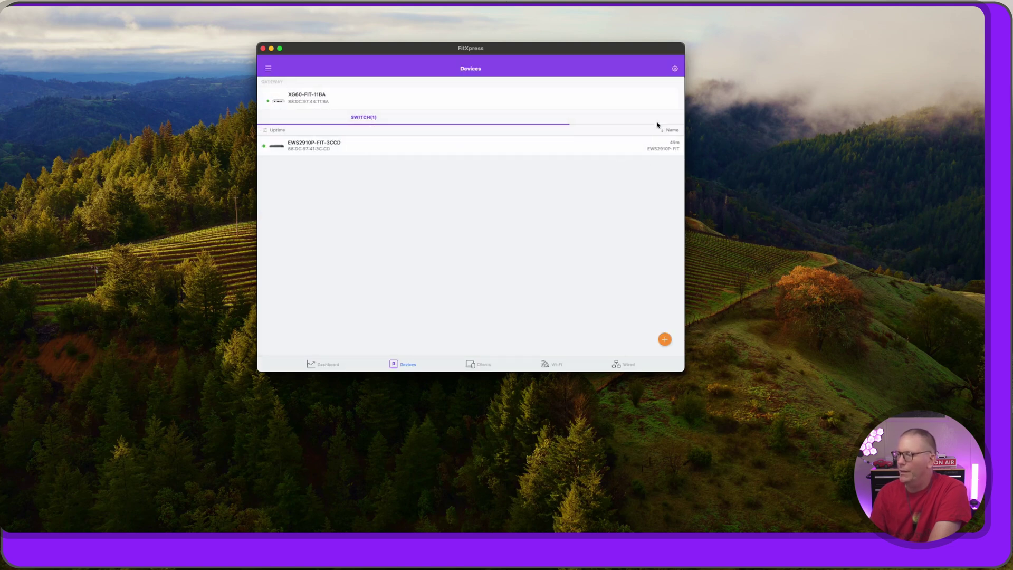
pyautogui.click(646, 120)
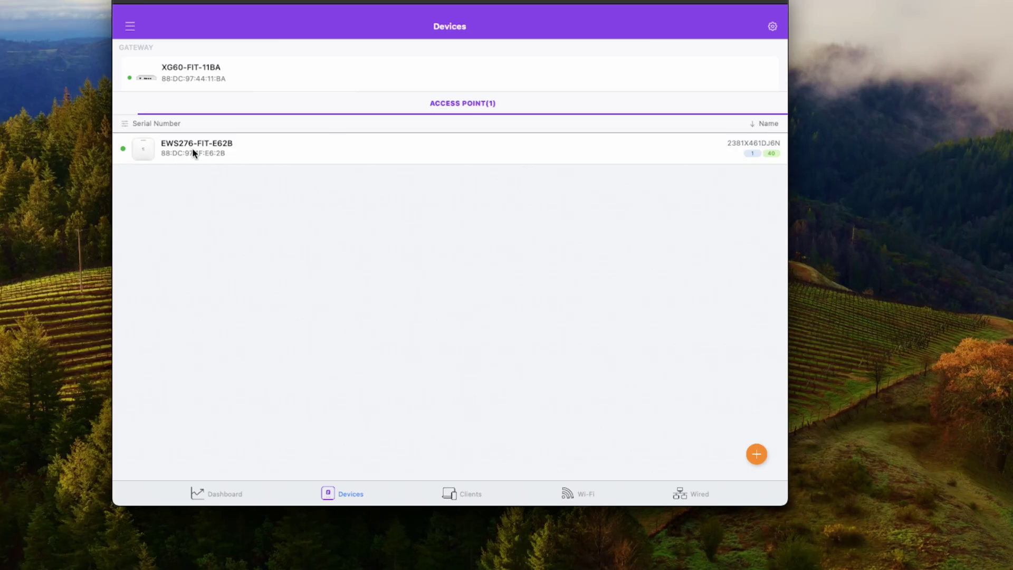
pyautogui.click(193, 150)
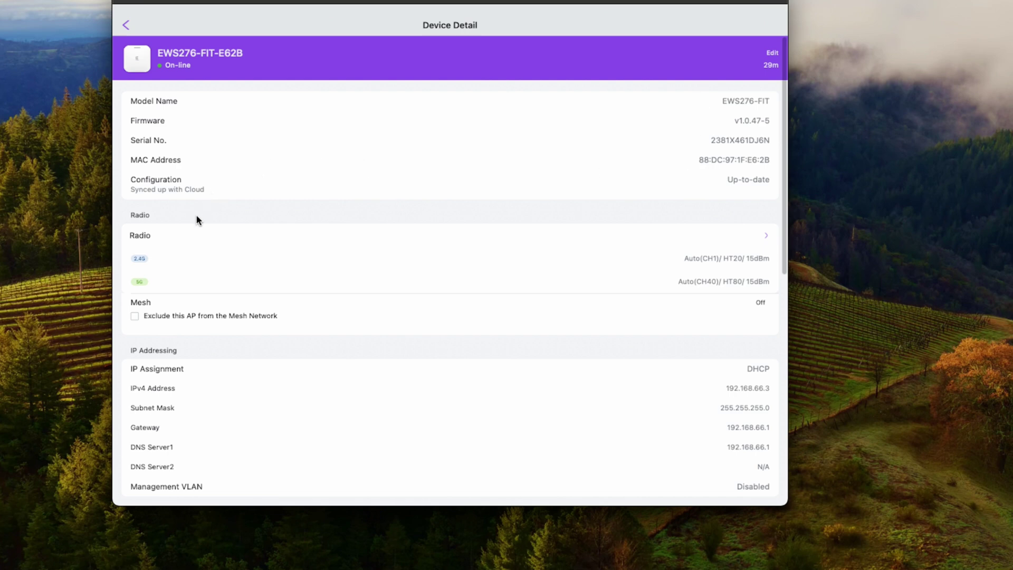
pyautogui.scroll(-5, 198, 219)
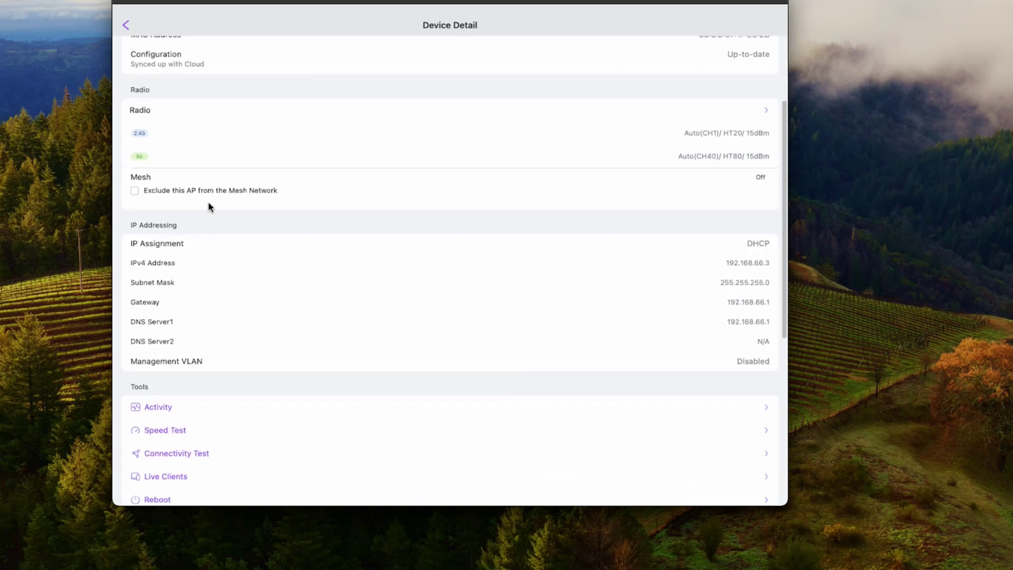
pyautogui.scroll(-1, 168, 85)
# Review the 2.4GHz radio's channel width, channel and power choices, then keep network-wide settings
pyautogui.click(166, 93)
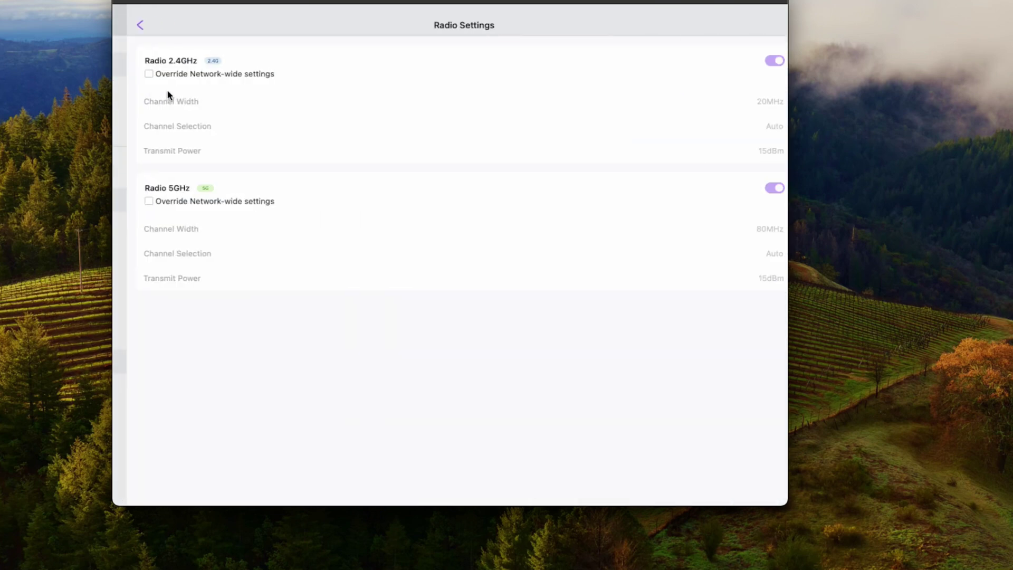
pyautogui.click(134, 74)
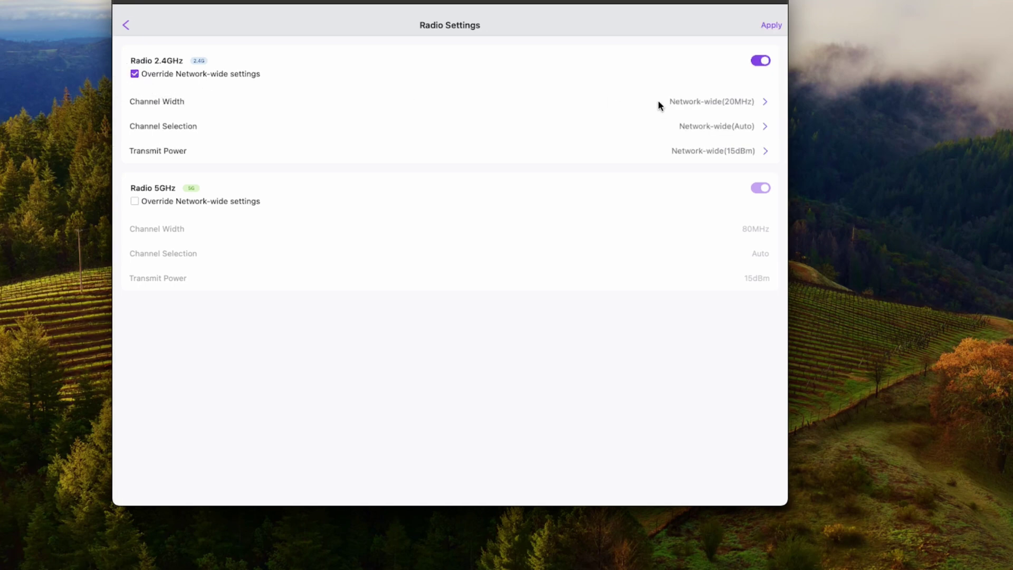
pyautogui.click(706, 103)
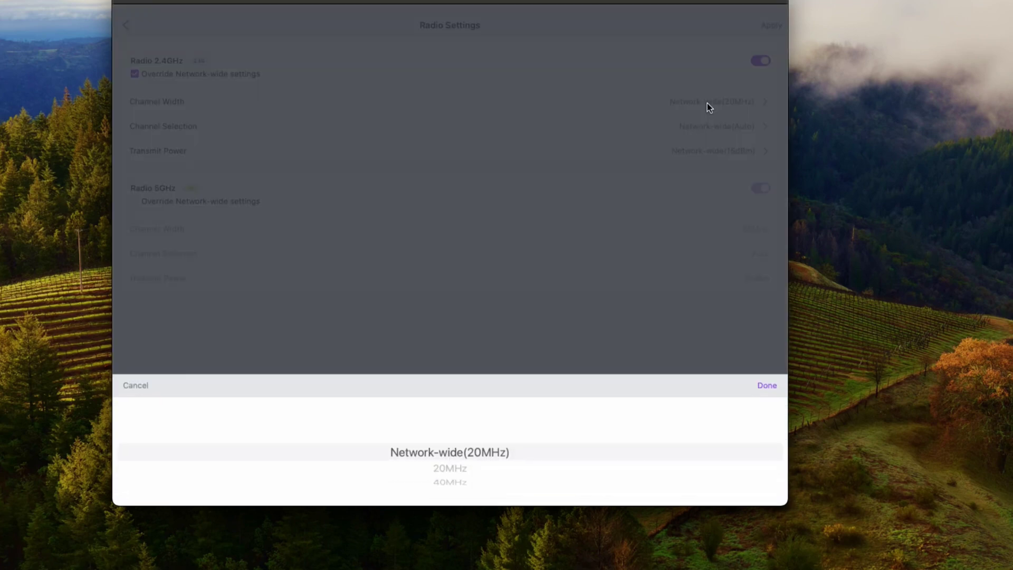
pyautogui.click(195, 70)
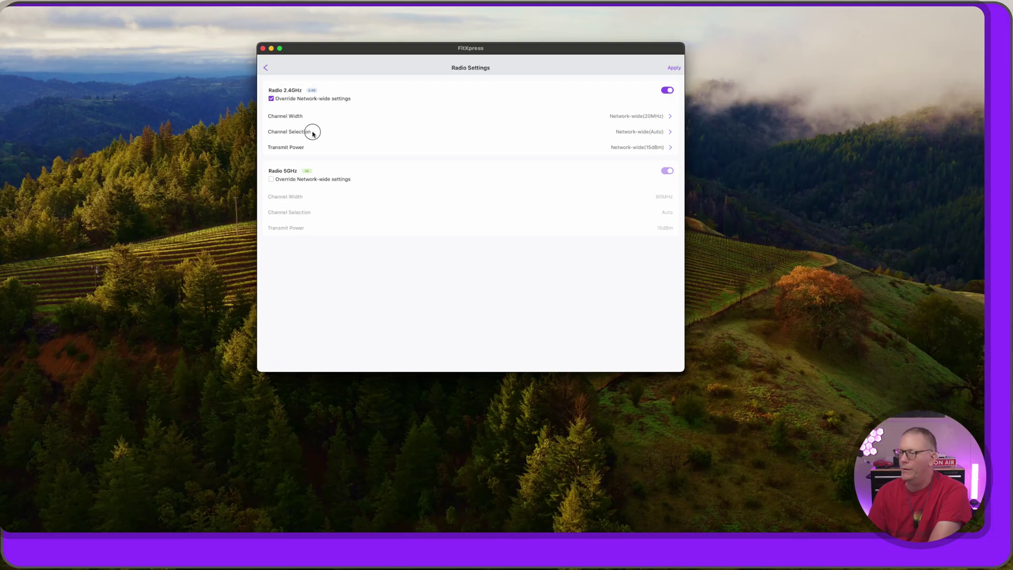
pyautogui.click(199, 126)
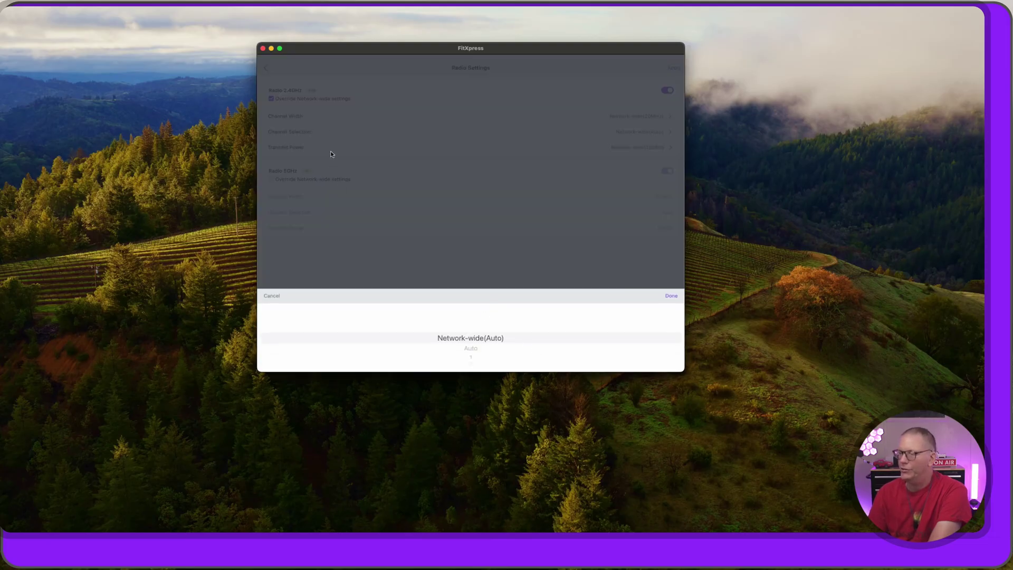
pyautogui.click(331, 147)
pyautogui.click(625, 152)
pyautogui.click(435, 160)
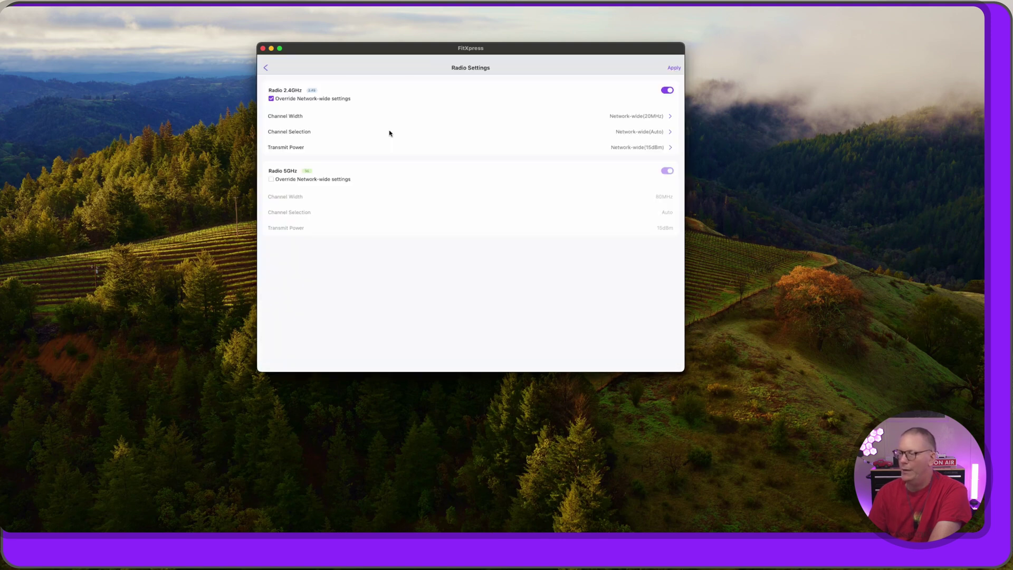
pyautogui.click(271, 99)
# Check the access point's live Activity meters under Tools
pyautogui.click(266, 68)
pyautogui.scroll(-10, 368, 144)
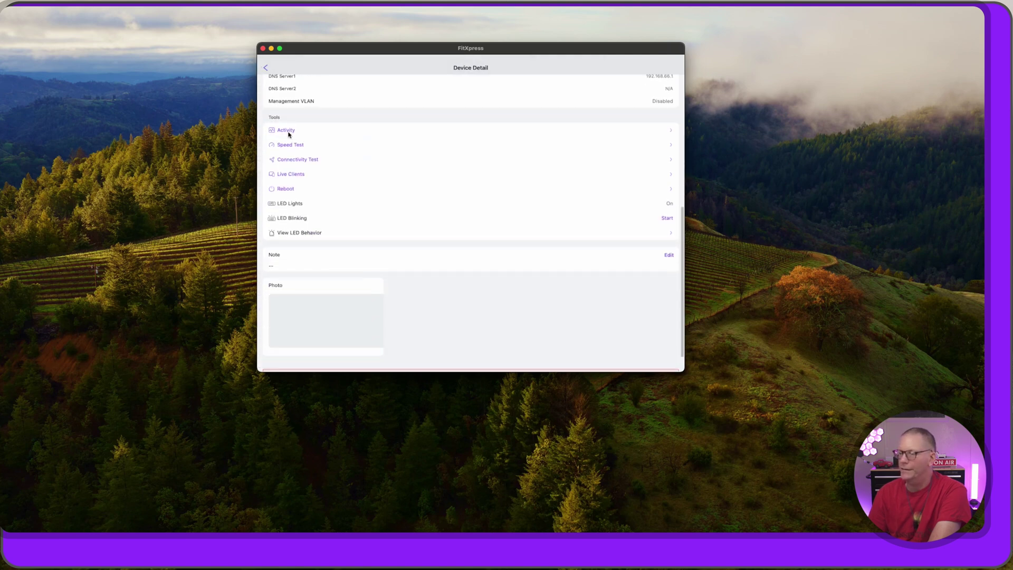
pyautogui.click(288, 131)
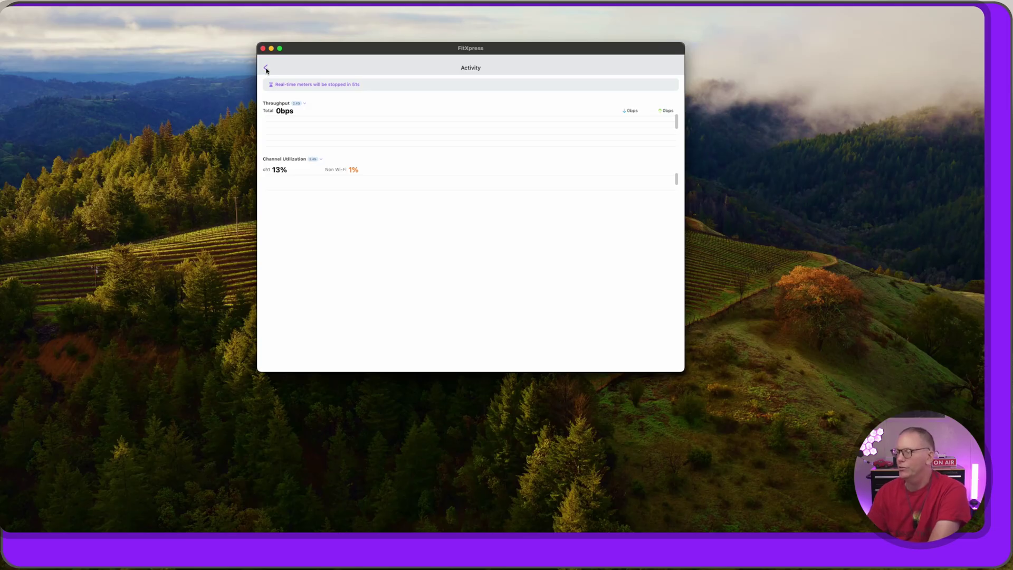
pyautogui.click(266, 68)
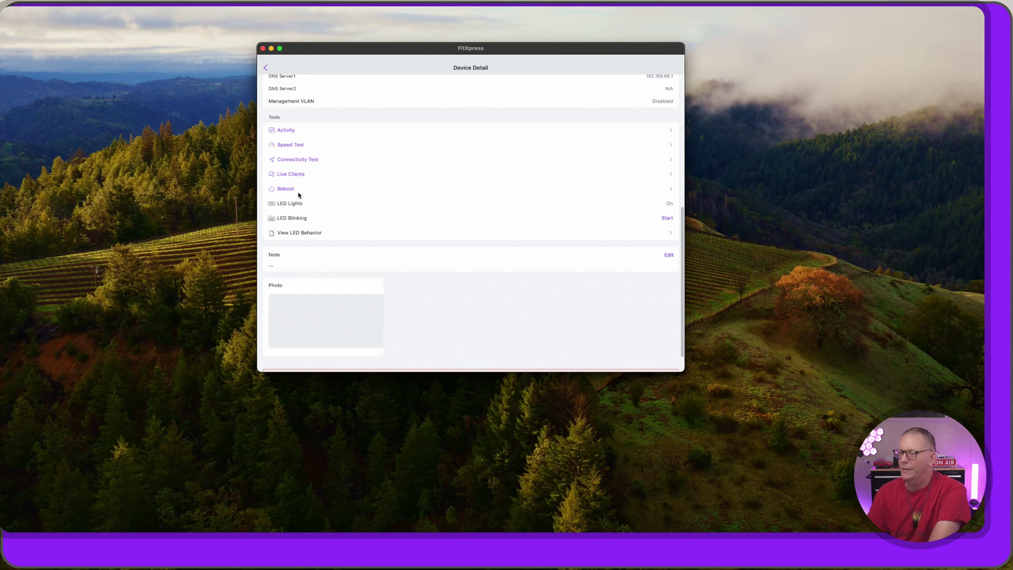
# Start LED Blinking to locate the access point
pyautogui.scroll(2, 458, 258)
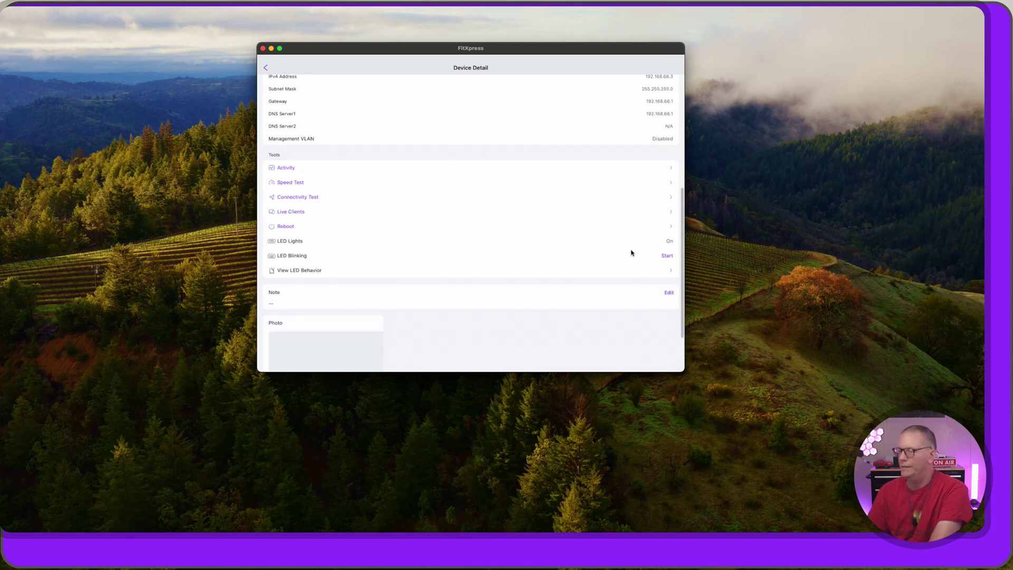
pyautogui.click(667, 256)
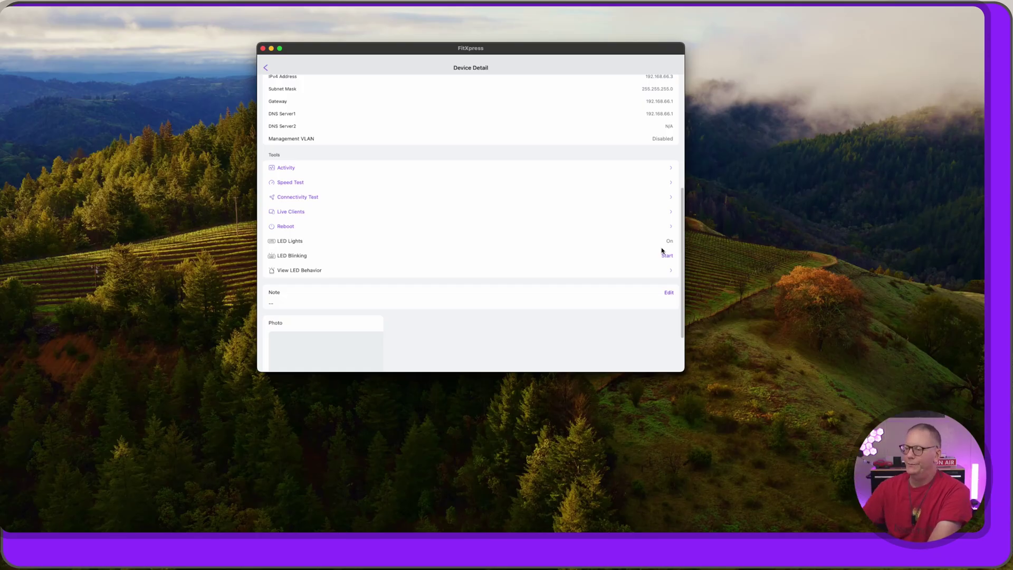
pyautogui.scroll(-3, 421, 260)
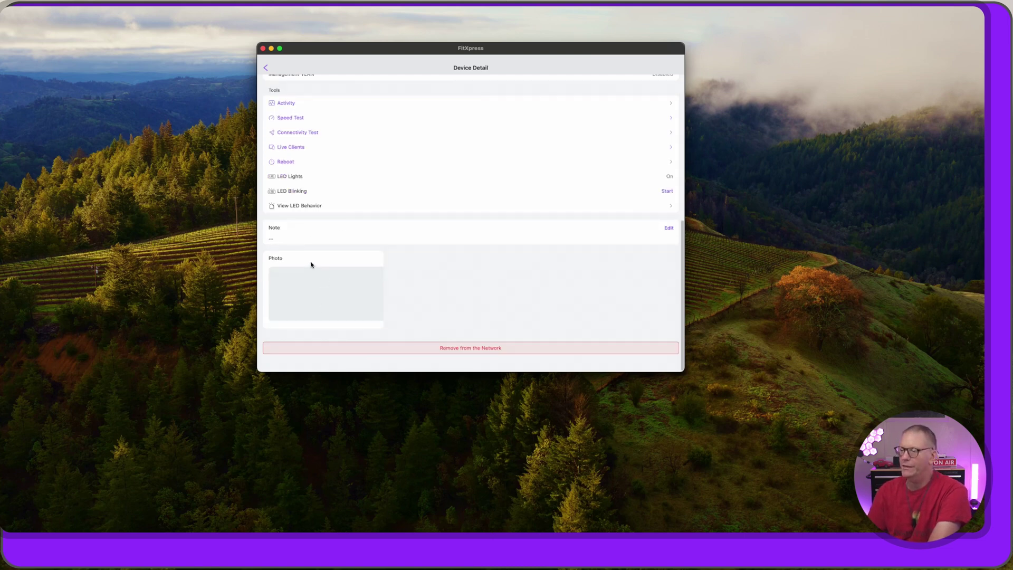
# Go from Devices through the Clients list to the Wi-Fi networks page
pyautogui.click(266, 67)
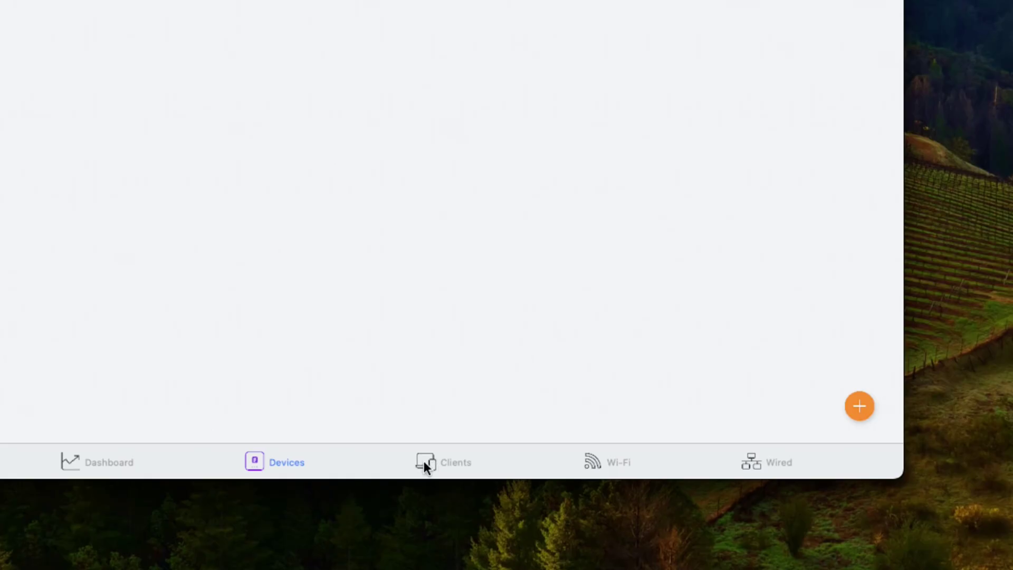
pyautogui.click(450, 465)
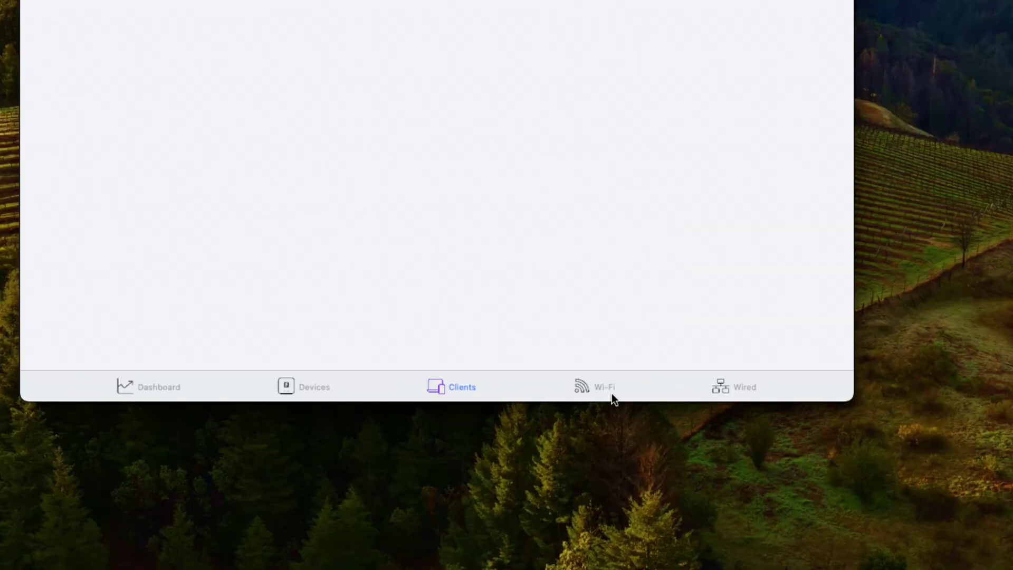
pyautogui.click(557, 365)
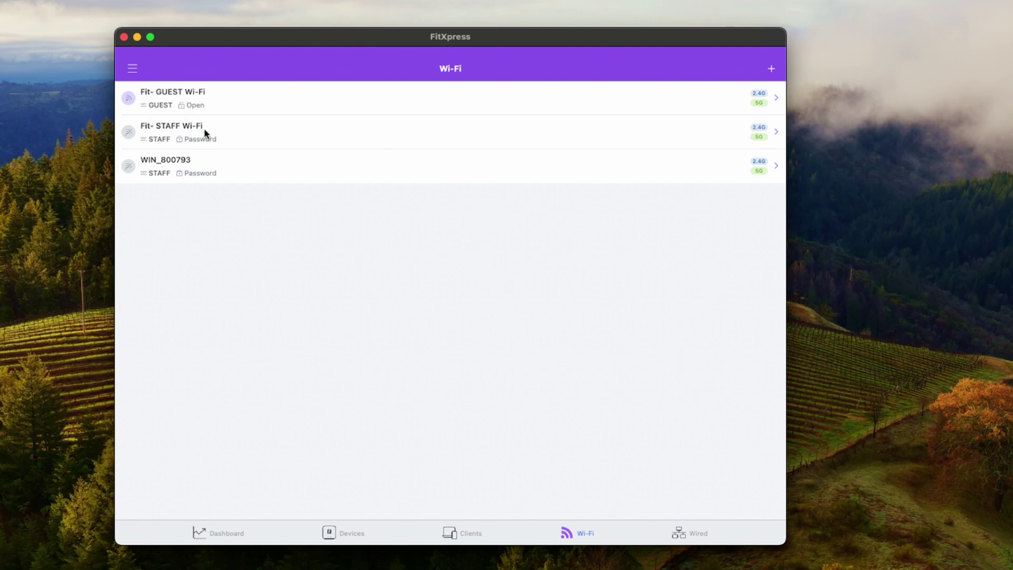
# Inspect Fit- GUEST Wi-Fi's 2.4G/5G bands without saving, then cancel creating a new Wi-Fi
pyautogui.click(132, 100)
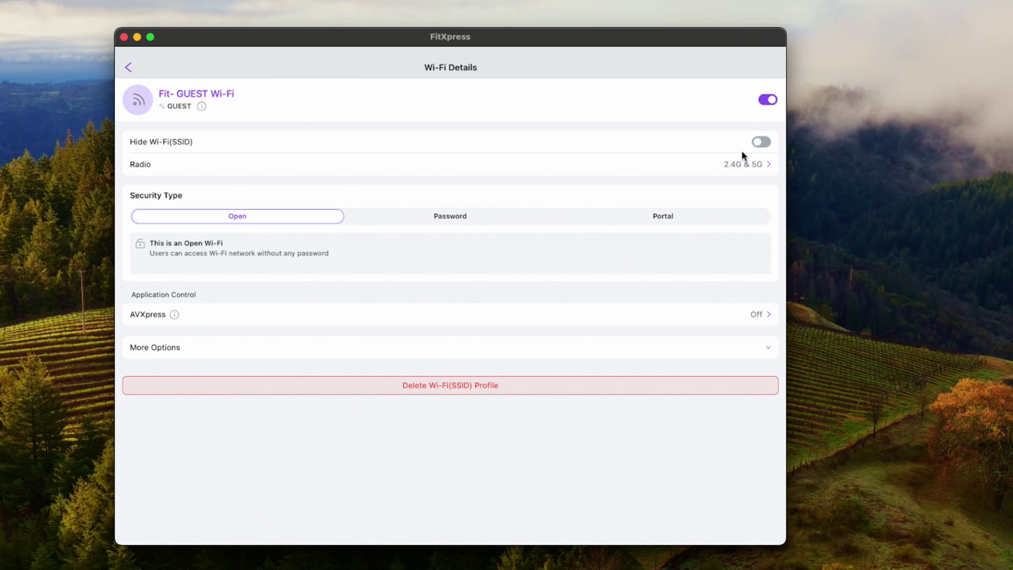
pyautogui.click(725, 165)
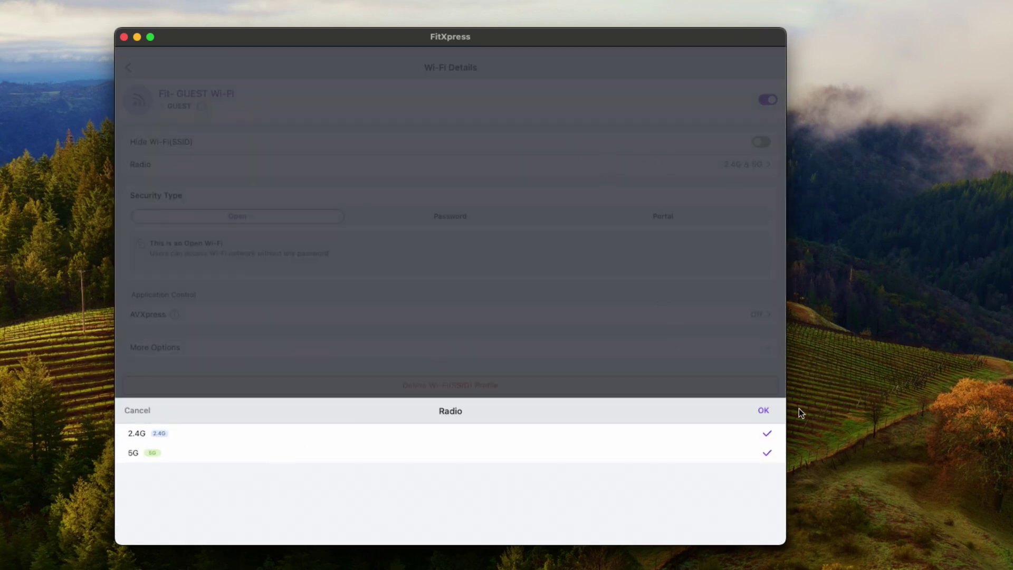
pyautogui.click(763, 410)
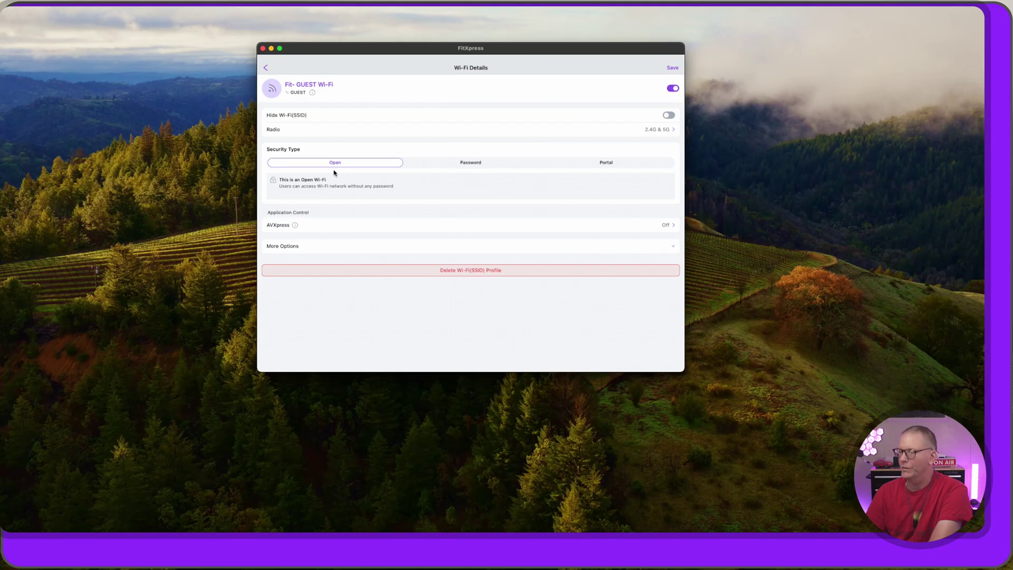
pyautogui.click(266, 68)
pyautogui.press('Return')
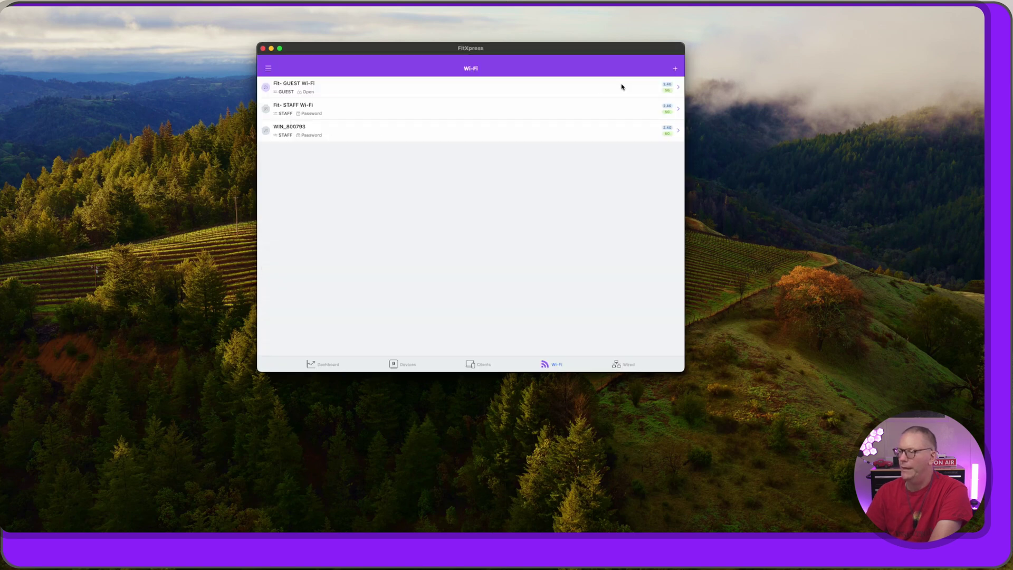
pyautogui.click(675, 69)
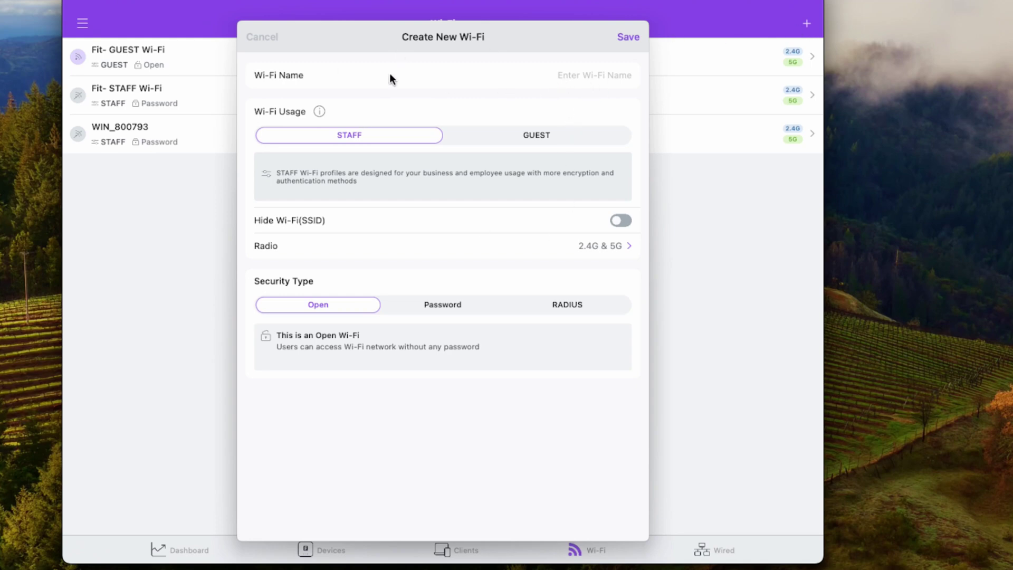
pyautogui.click(261, 38)
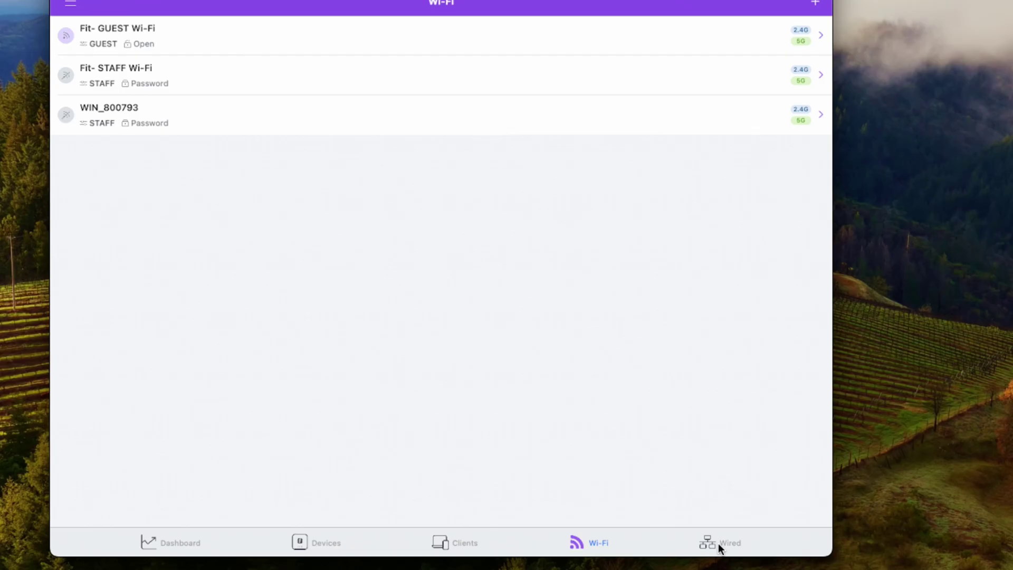
pyautogui.click(719, 549)
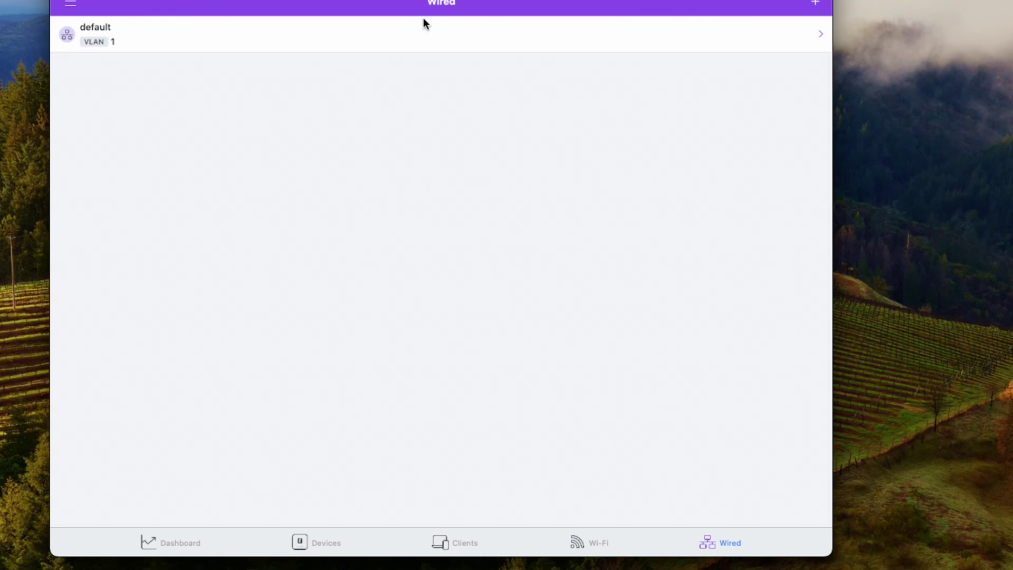
pyautogui.click(815, 5)
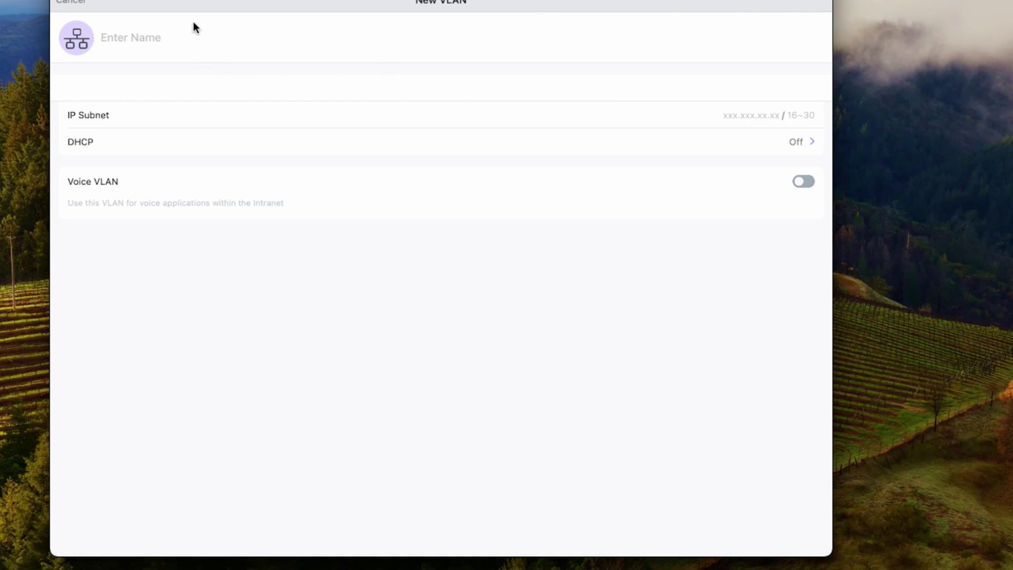
pyautogui.write('Van2')
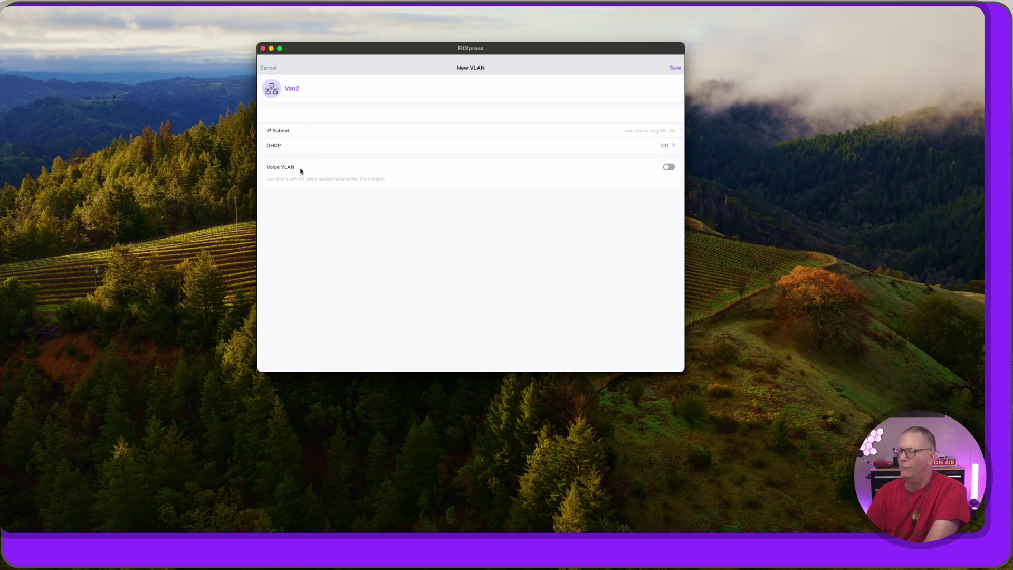
pyautogui.click(268, 67)
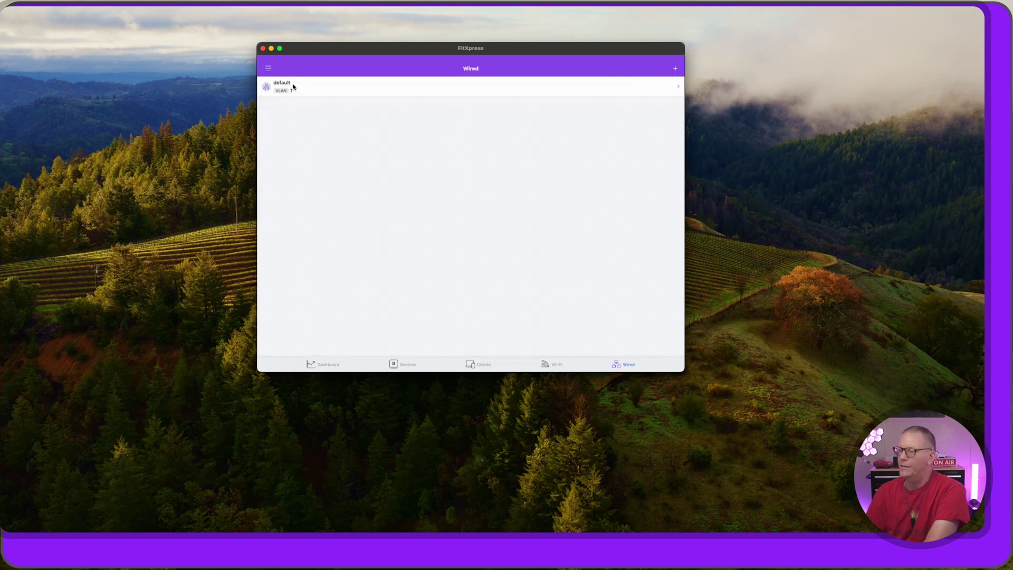